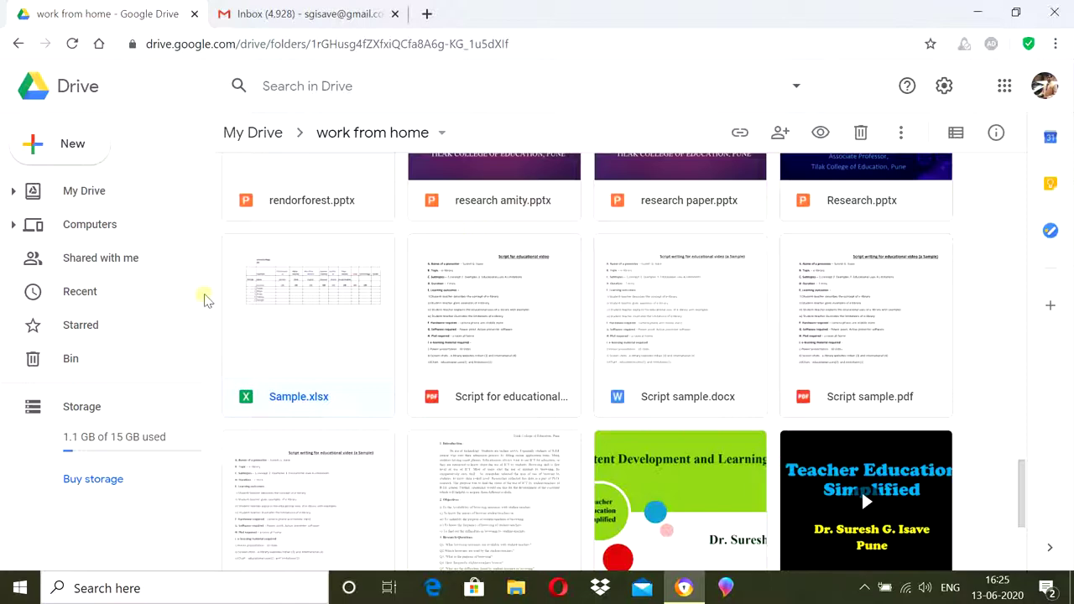
# Step: Start uploading a file from the computer, then cancel the upload
pyautogui.click(67, 155)
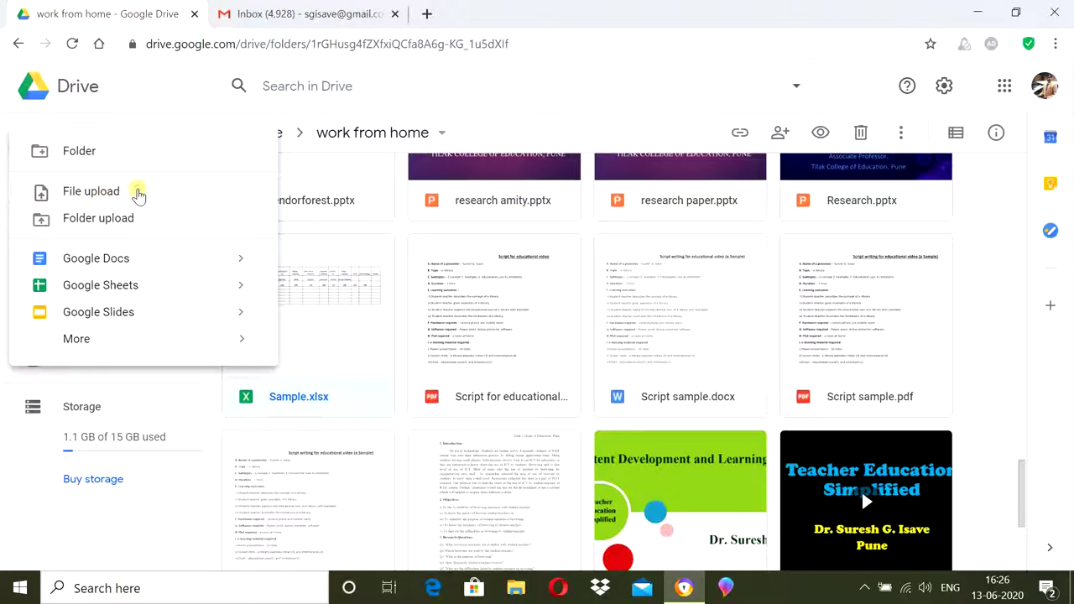
pyautogui.click(139, 194)
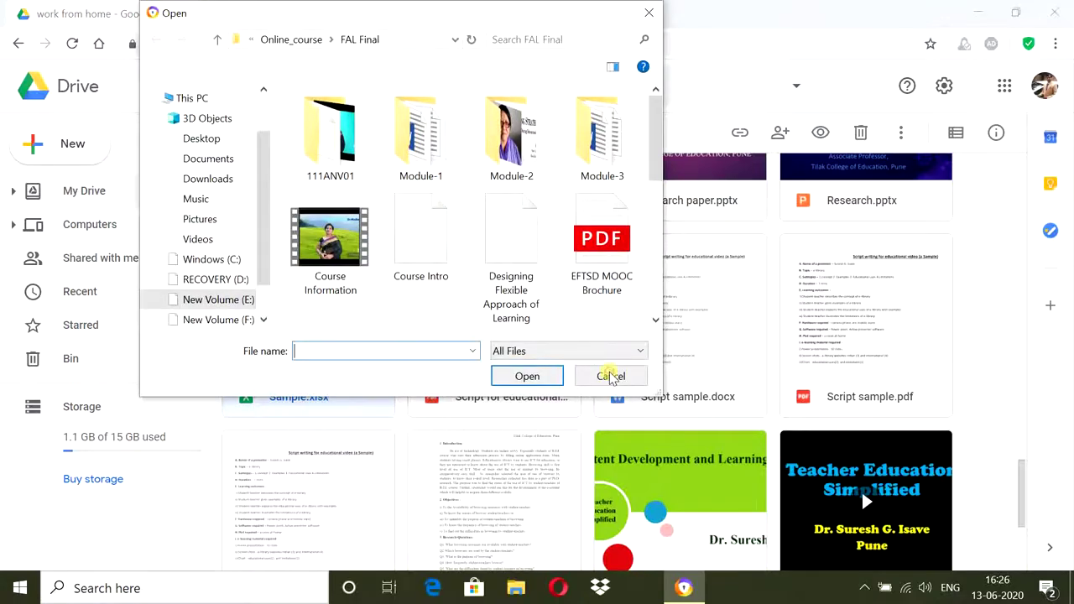
pyautogui.click(610, 376)
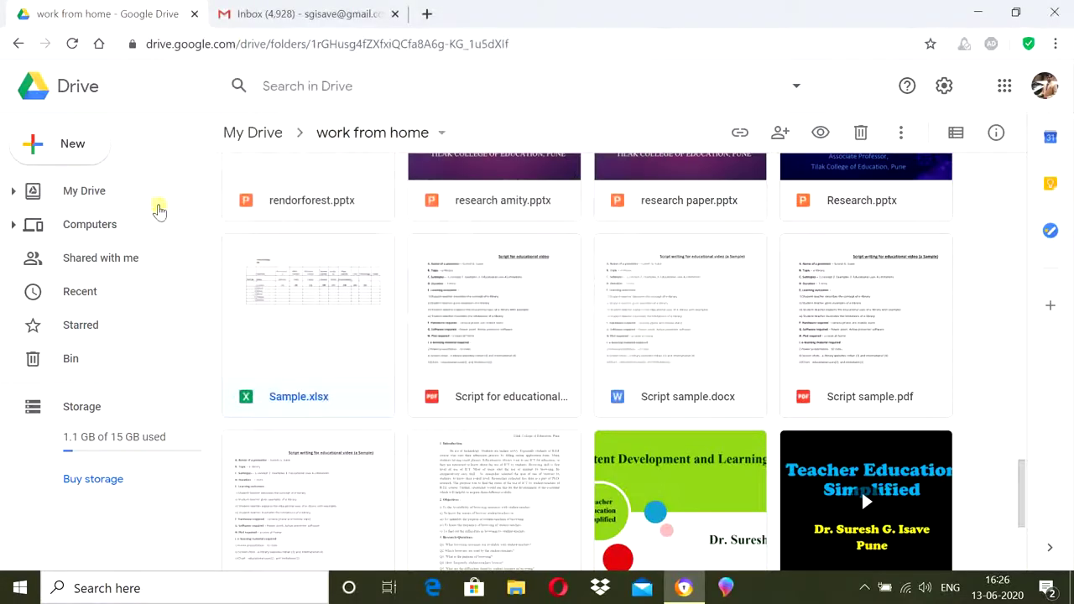
# Step: Browse the new-spreadsheet options without creating anything, then preview Sample.xlsx
pyautogui.click(72, 143)
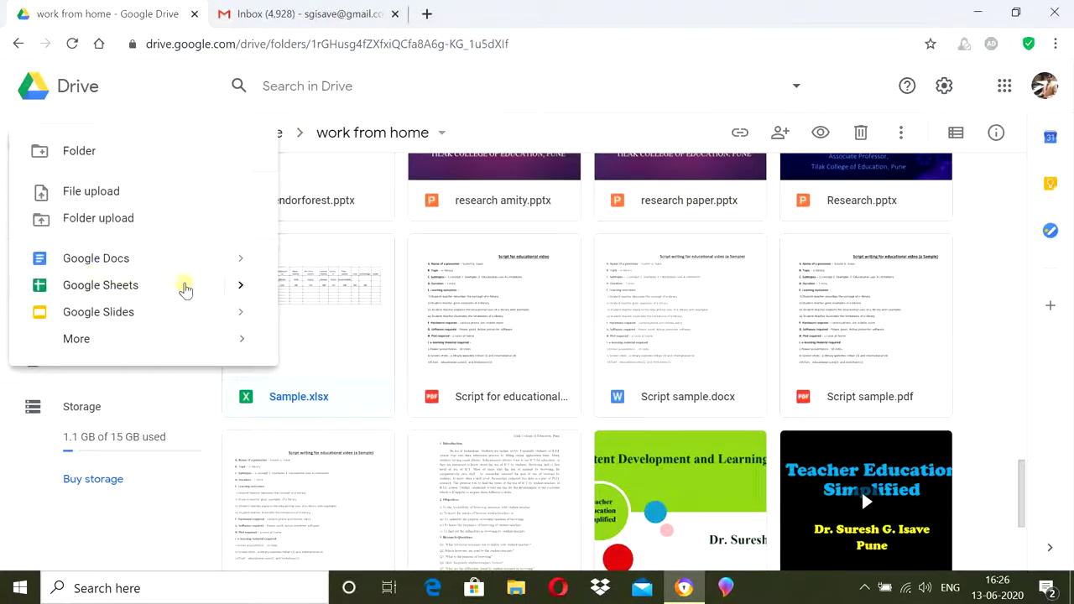
pyautogui.click(243, 287)
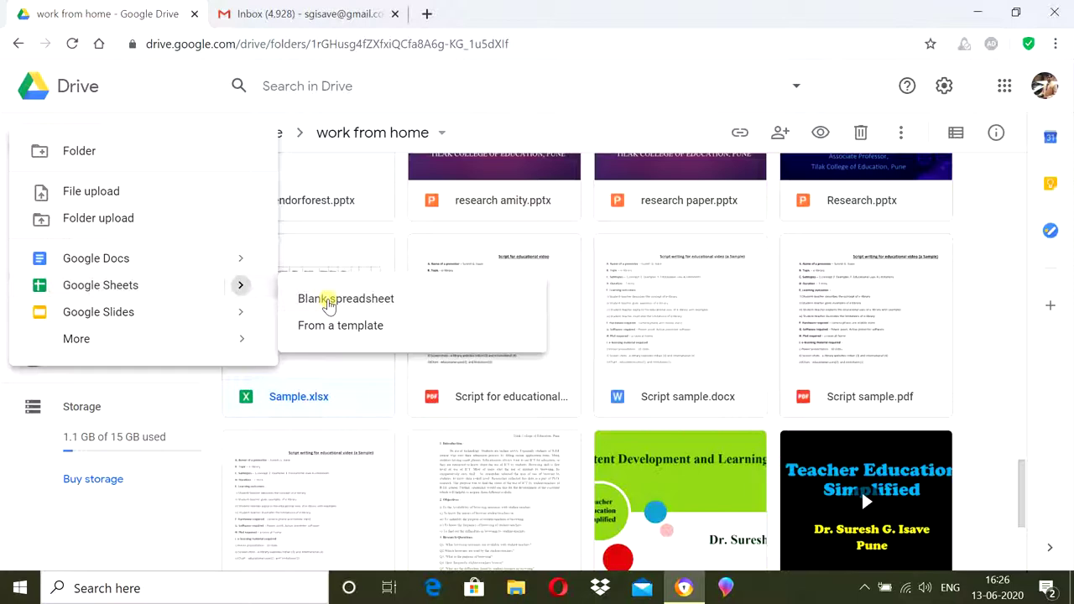
pyautogui.click(383, 251)
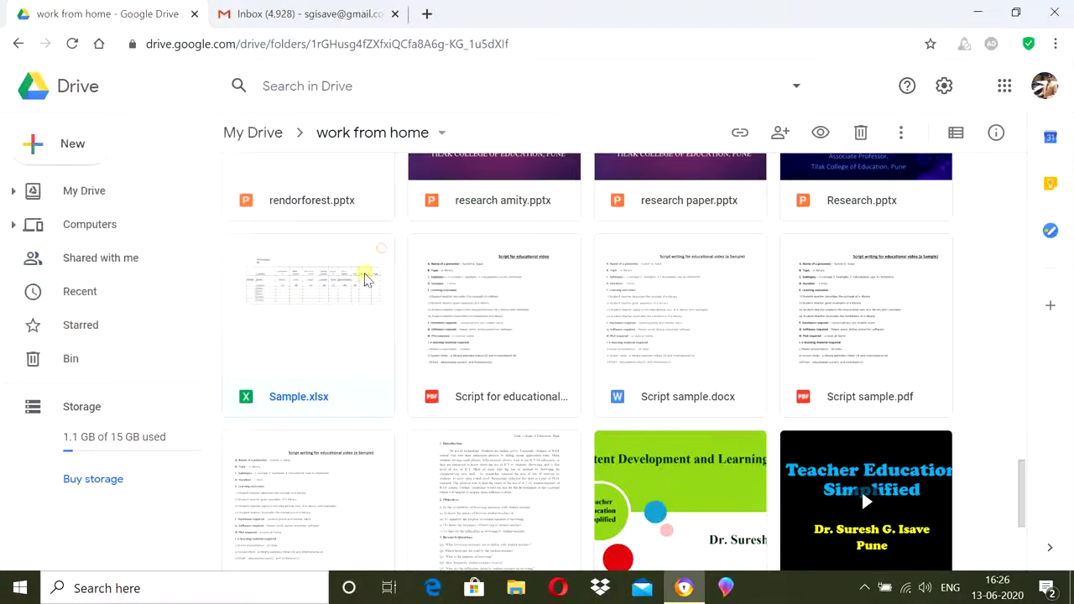
pyautogui.click(291, 306)
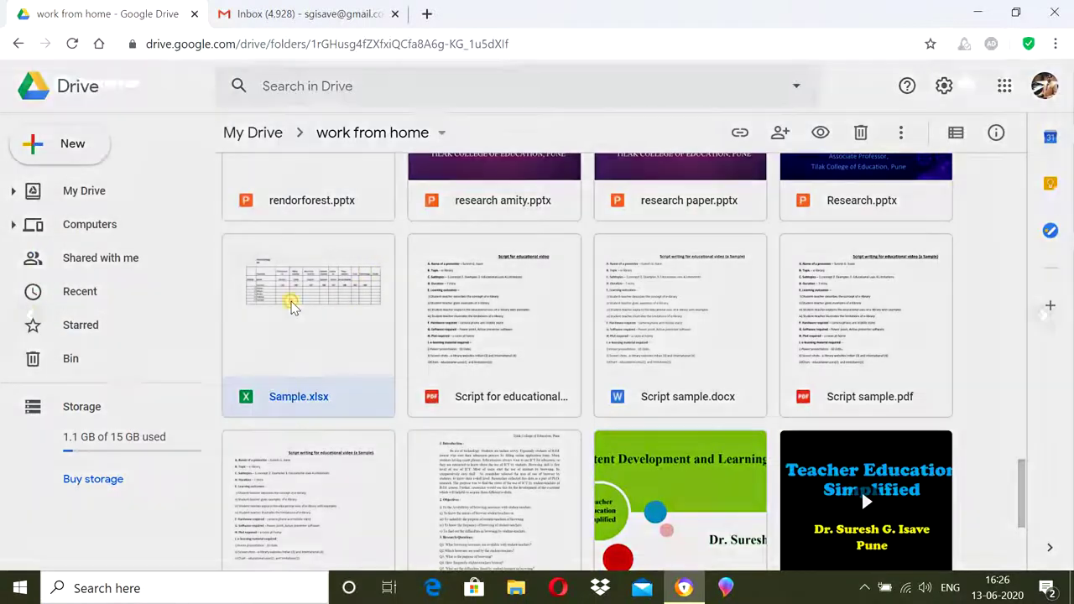
pyautogui.doubleClick(291, 306)
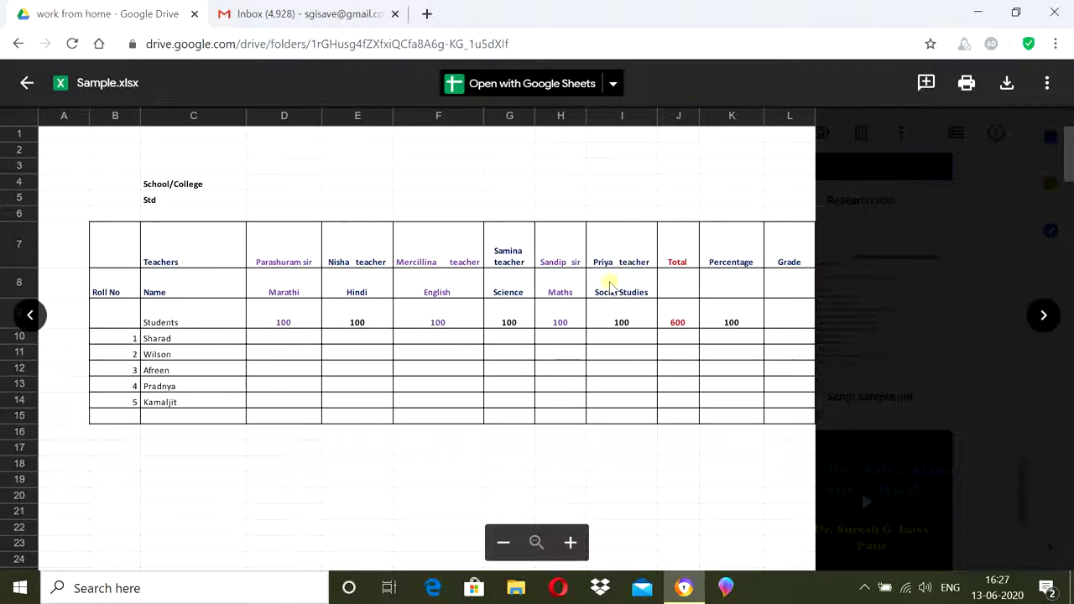
# Step: Open the Sample.xlsx preview with Google Sheets for editing
pyautogui.moveTo(621, 322)
pyautogui.click(545, 85)
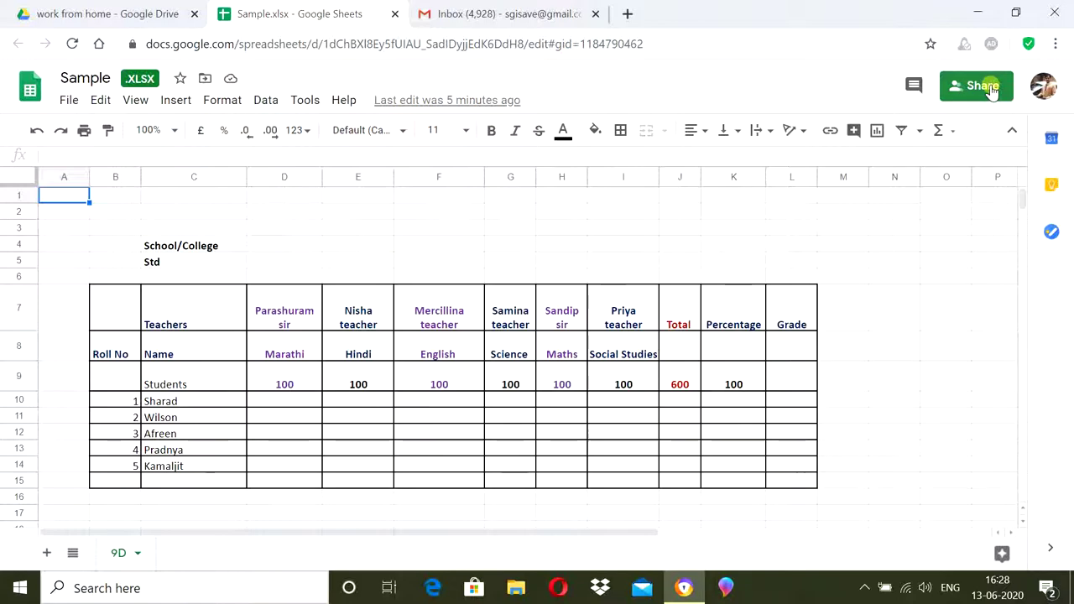
# Step: In the Share settings, toggle 'Editors can change permissions and share' off and back on
pyautogui.click(990, 89)
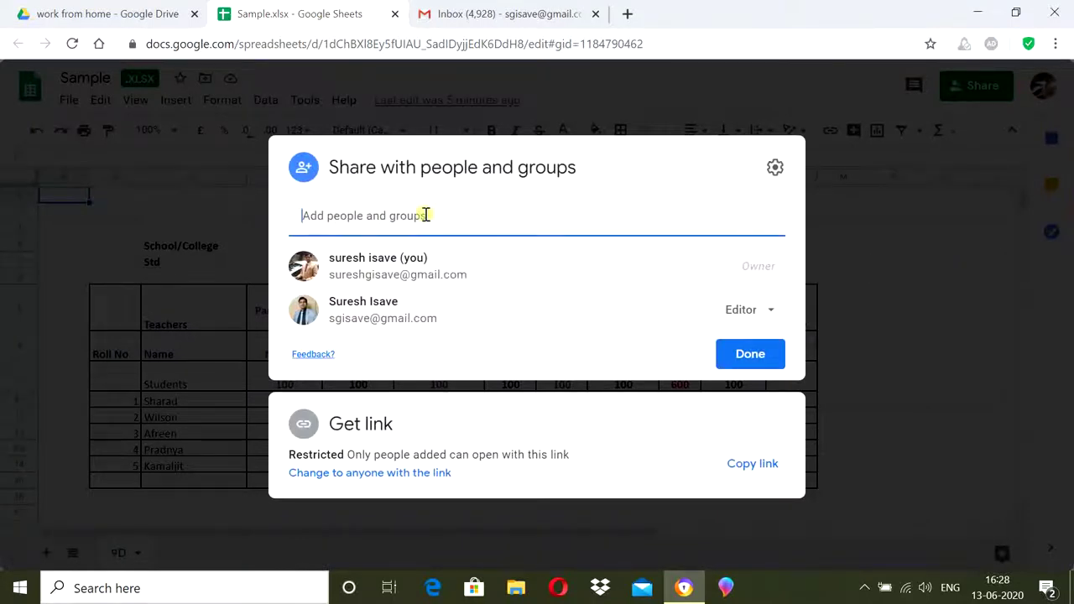
pyautogui.click(773, 170)
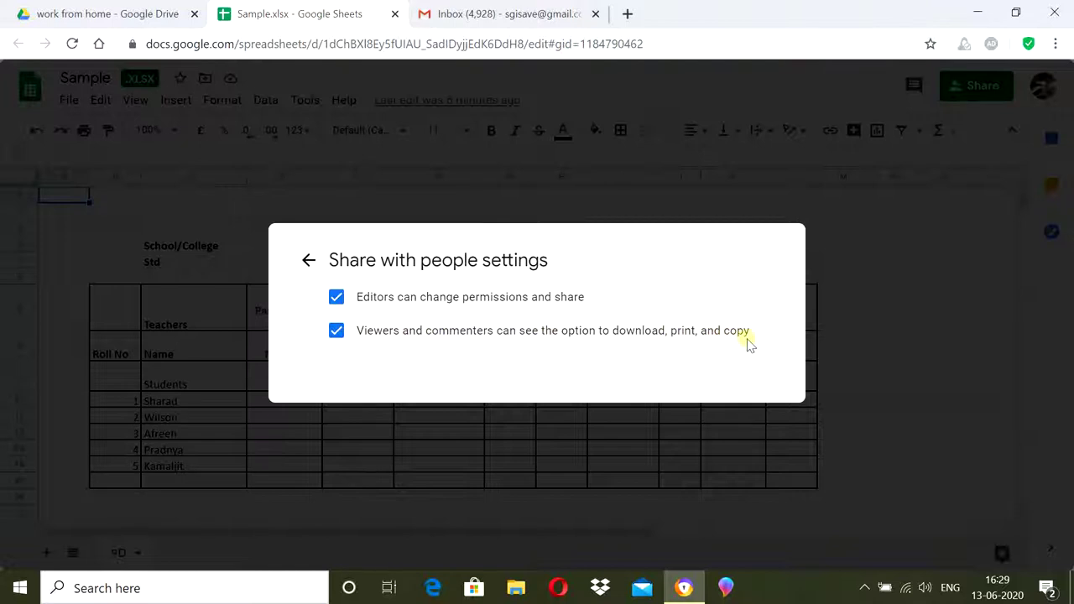
pyautogui.click(336, 298)
pyautogui.click(337, 299)
pyautogui.click(308, 263)
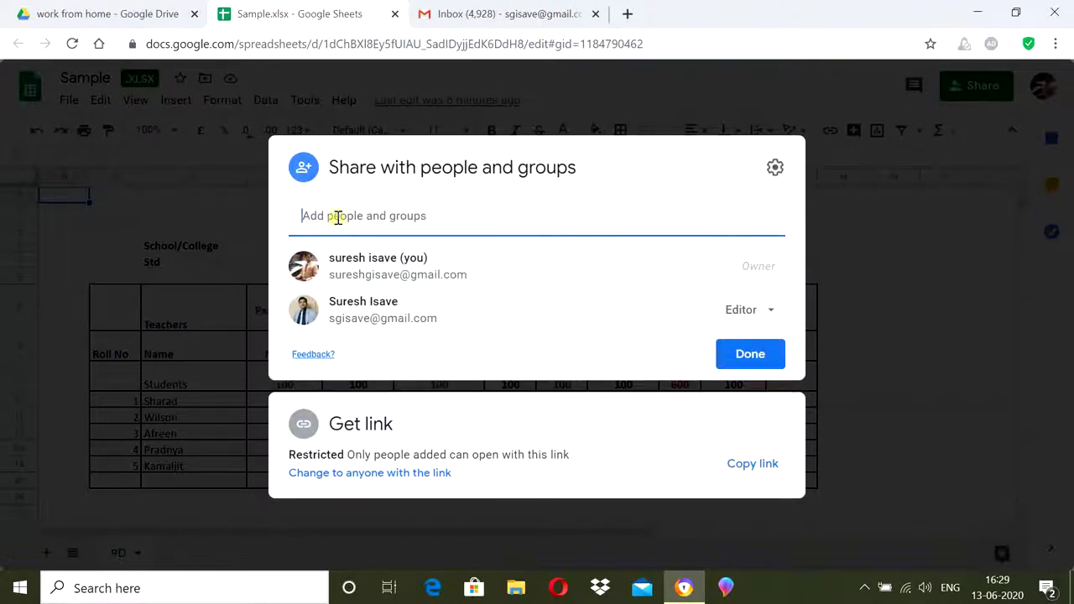
pyautogui.click(359, 311)
pyautogui.moveTo(382, 310)
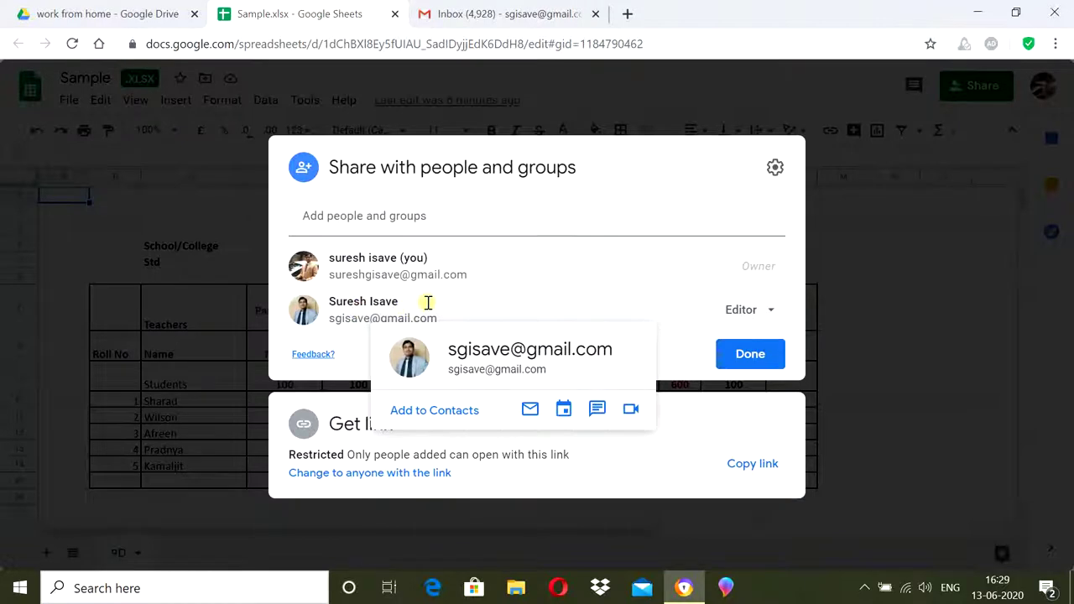
# Step: Add the teacher's e-mail address as a share recipient from the suggestions
pyautogui.click(391, 224)
pyautogui.write('s')
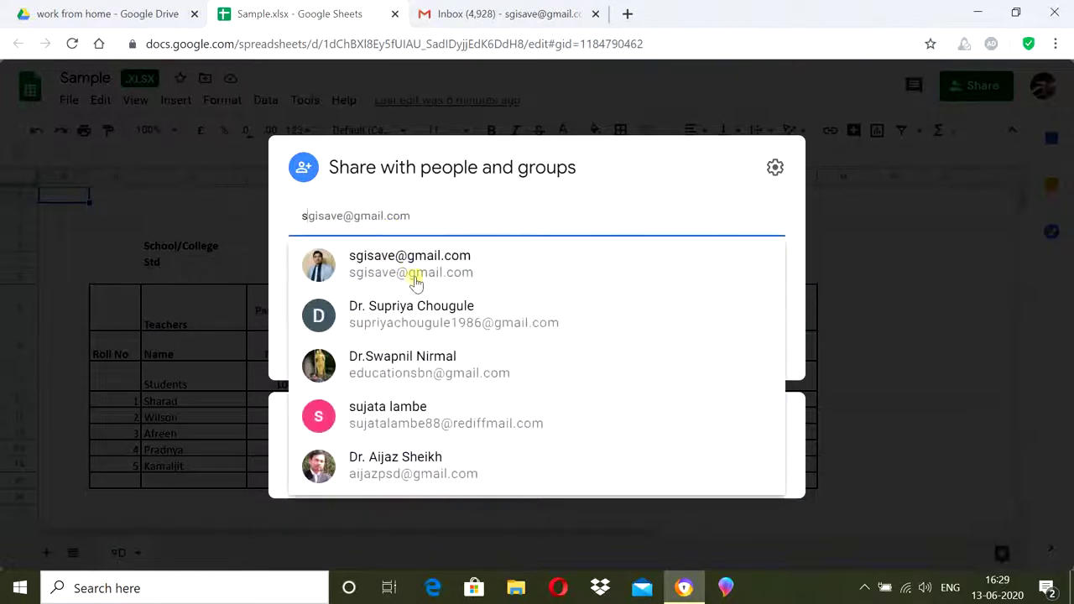
pyautogui.click(414, 271)
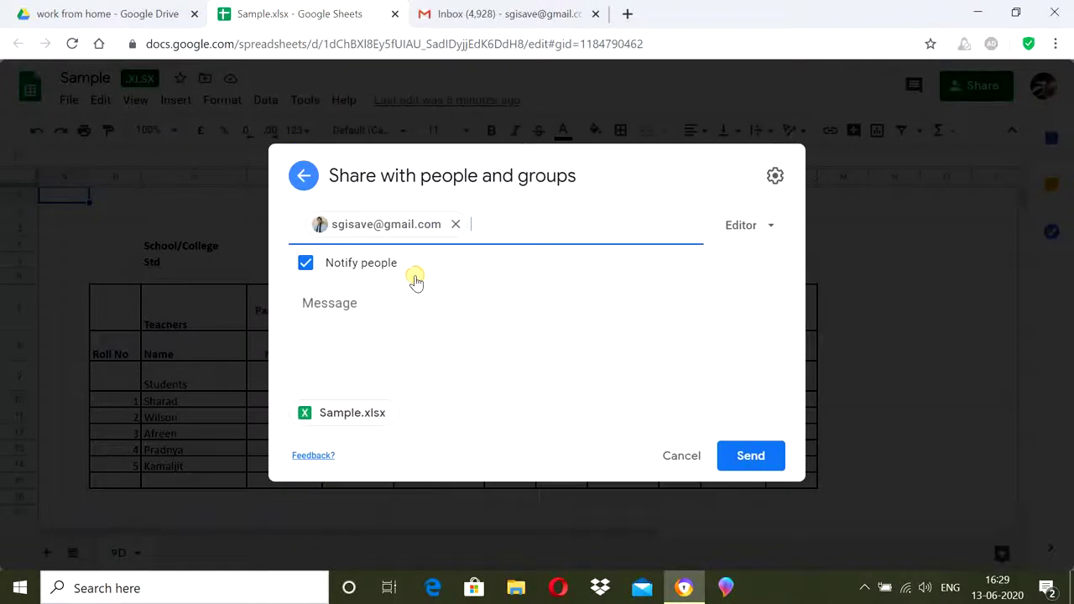
pyautogui.click(502, 224)
# Step: Change the recipient's access to Commenter, then back to Editor
pyautogui.click(775, 231)
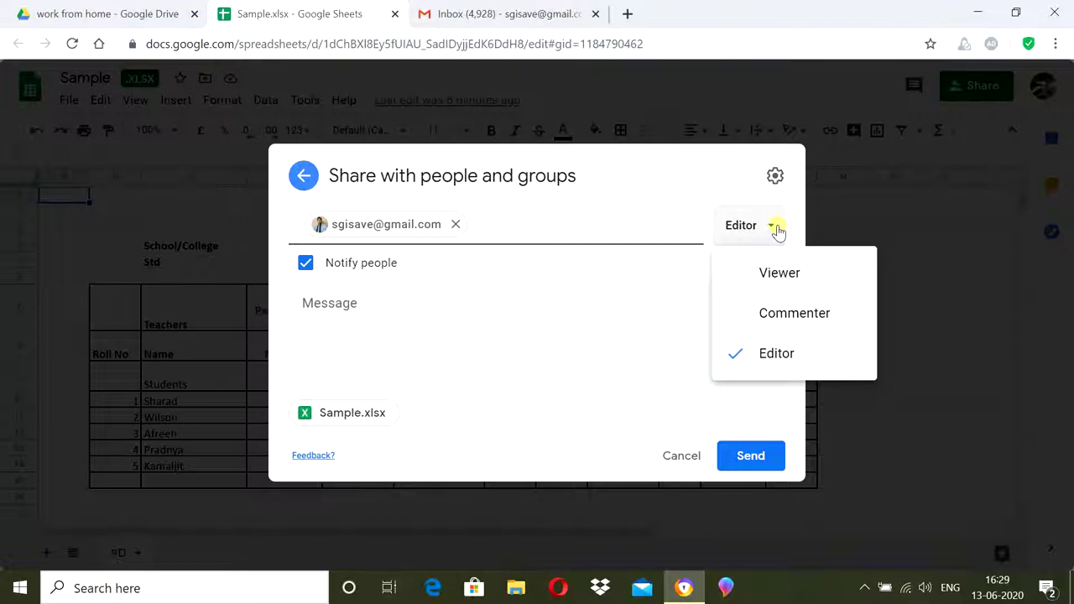
pyautogui.click(797, 322)
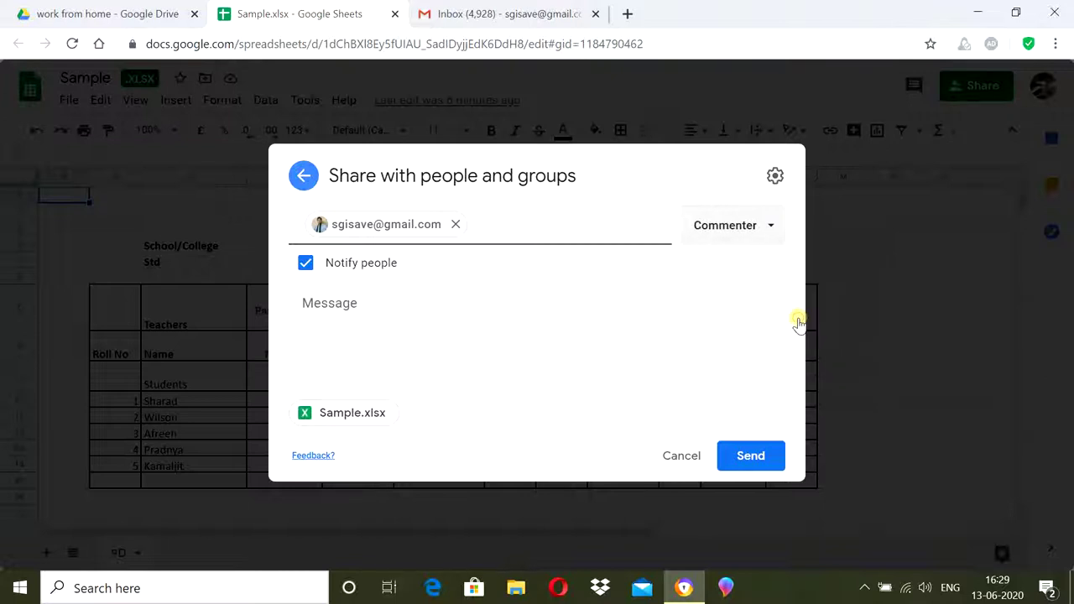
pyautogui.click(770, 229)
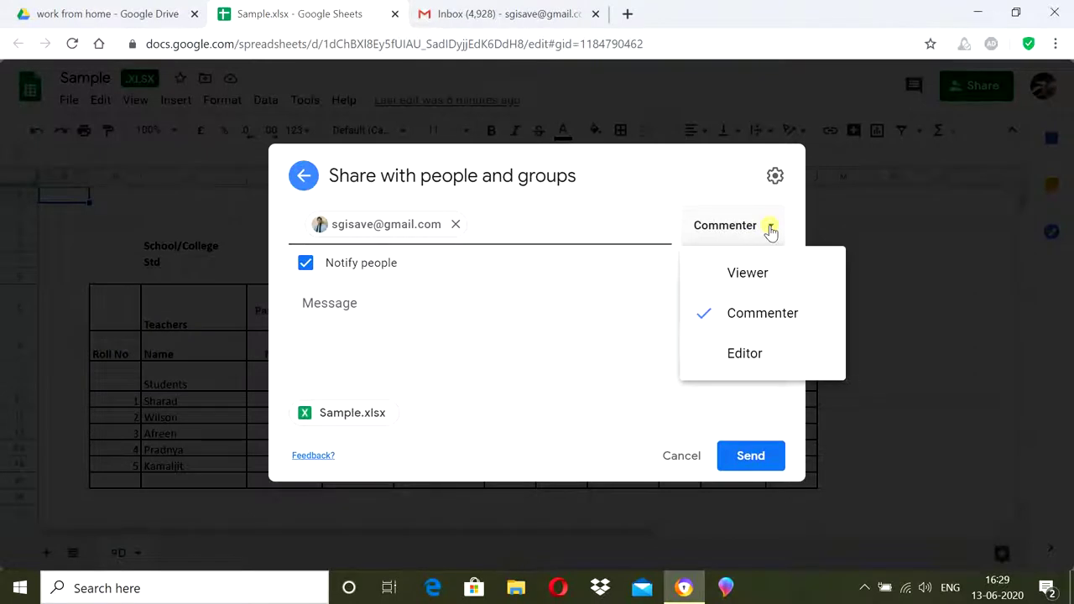
pyautogui.click(546, 216)
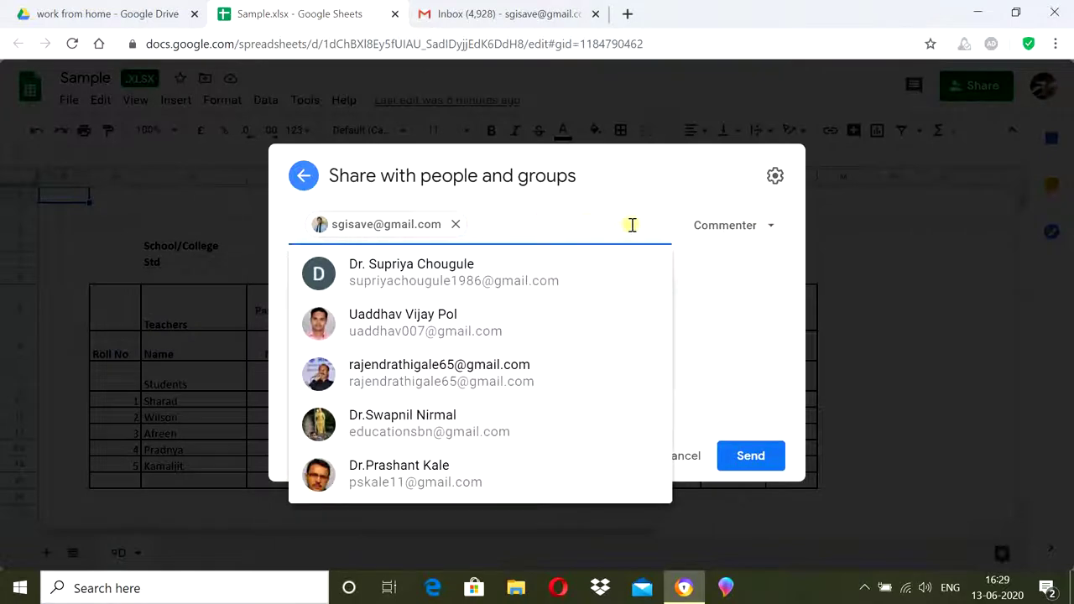
pyautogui.click(774, 234)
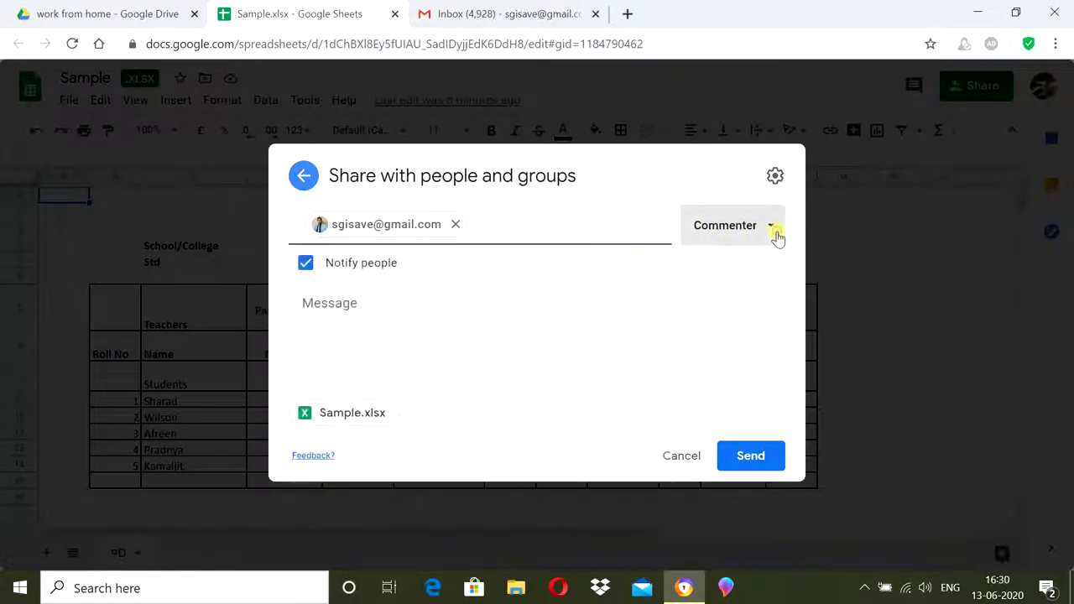
pyautogui.click(773, 233)
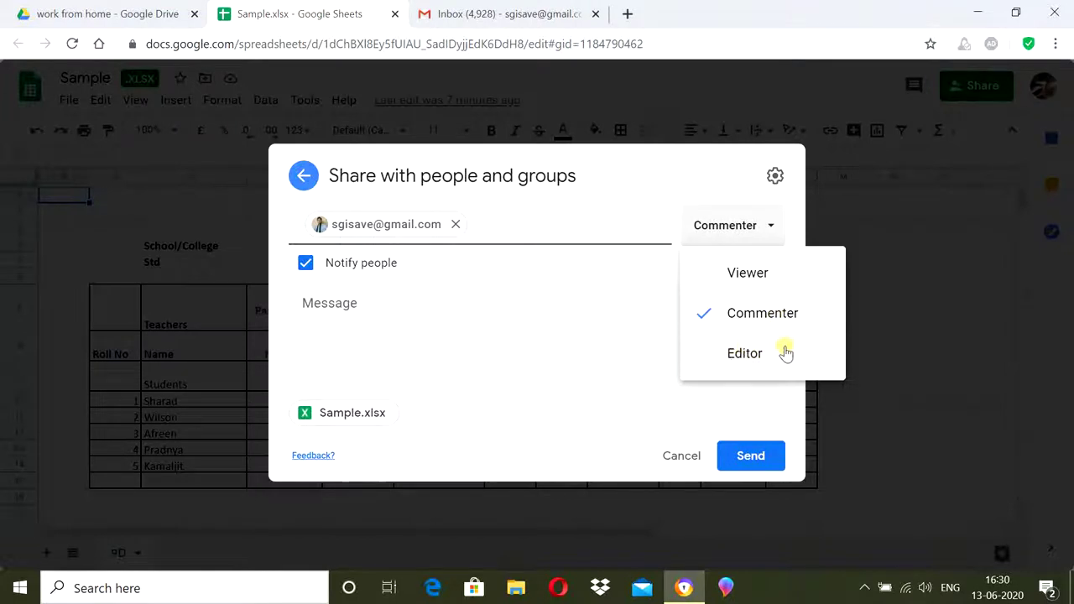
pyautogui.click(725, 353)
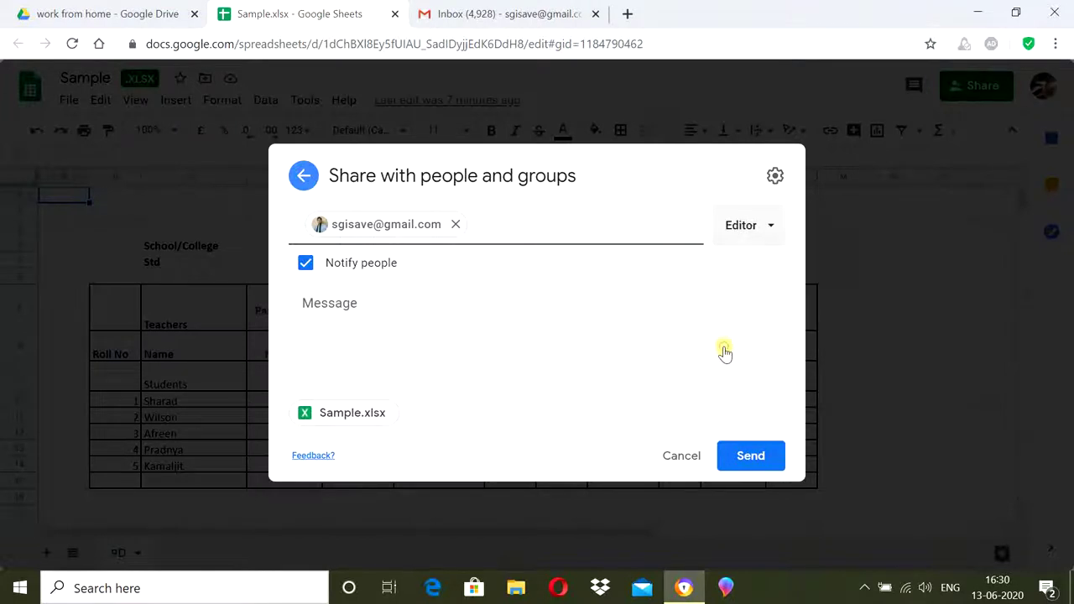
pyautogui.click(615, 229)
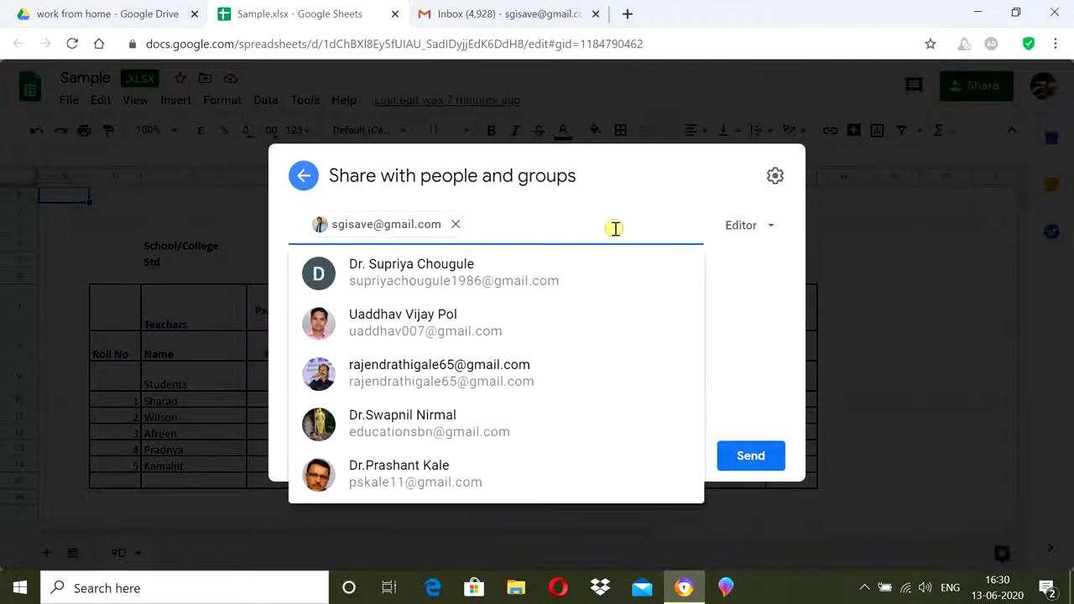
pyautogui.click(740, 285)
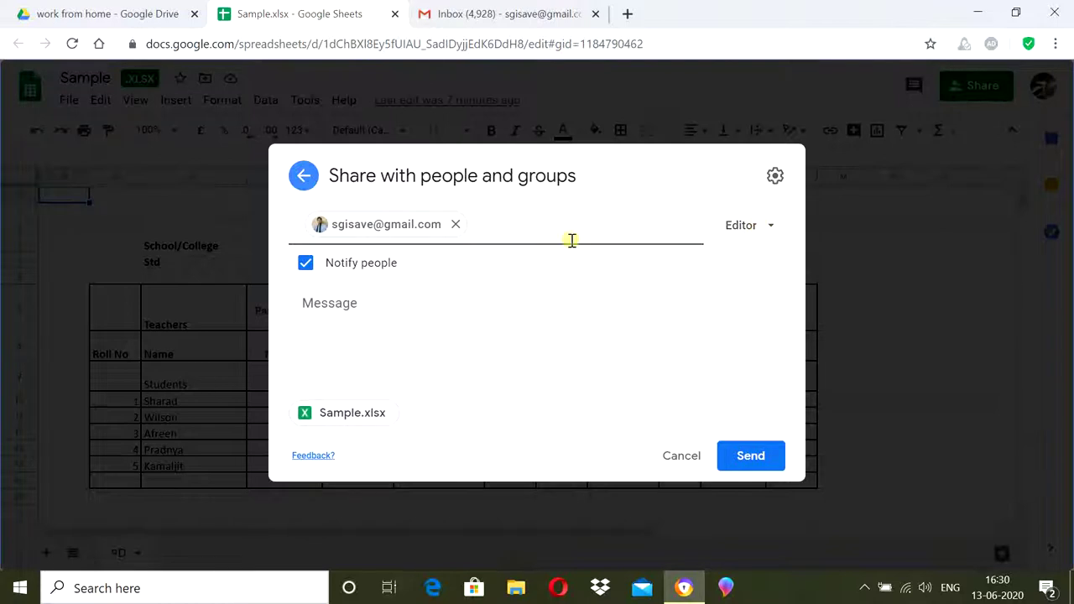
# Step: Keep the recipient's access level at Editor
pyautogui.click(749, 228)
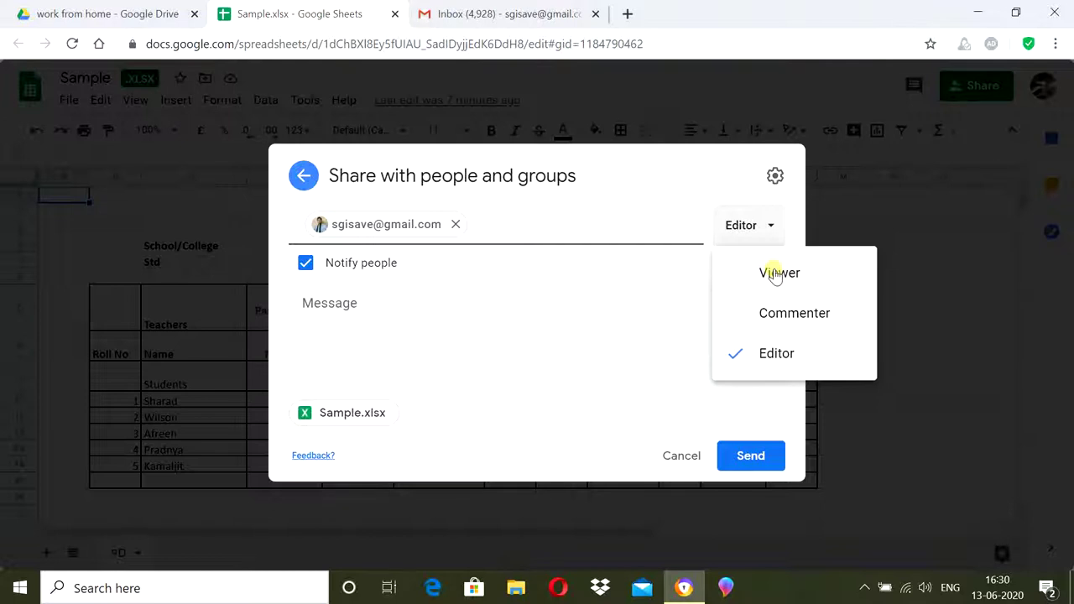
pyautogui.click(660, 367)
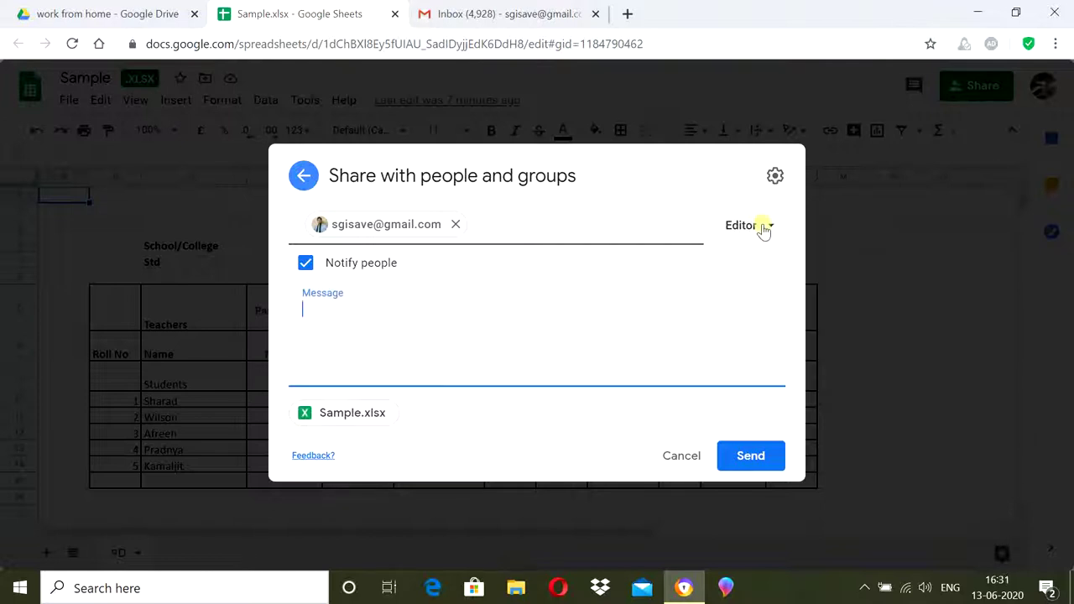
pyautogui.click(586, 228)
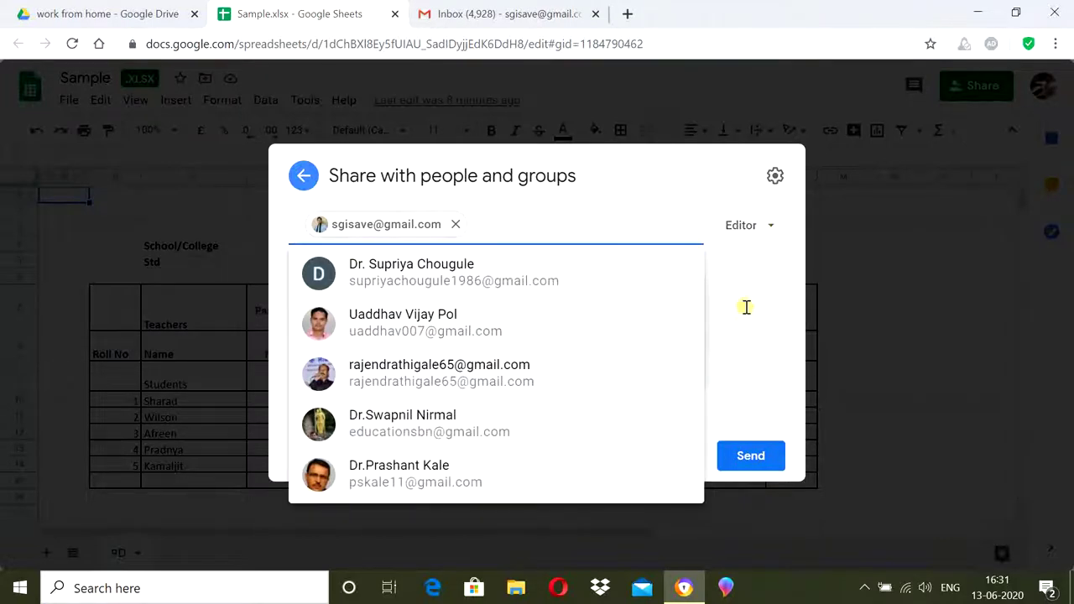
pyautogui.click(751, 252)
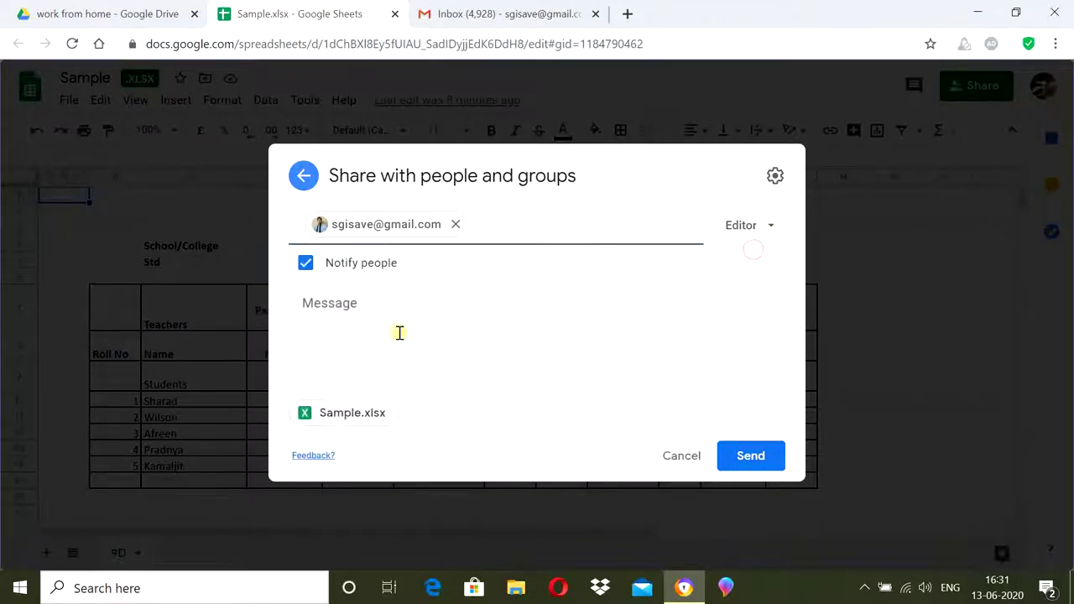
# Step: Send the share invitation with the message 'Please fill Eng subject marks.'
pyautogui.click(341, 307)
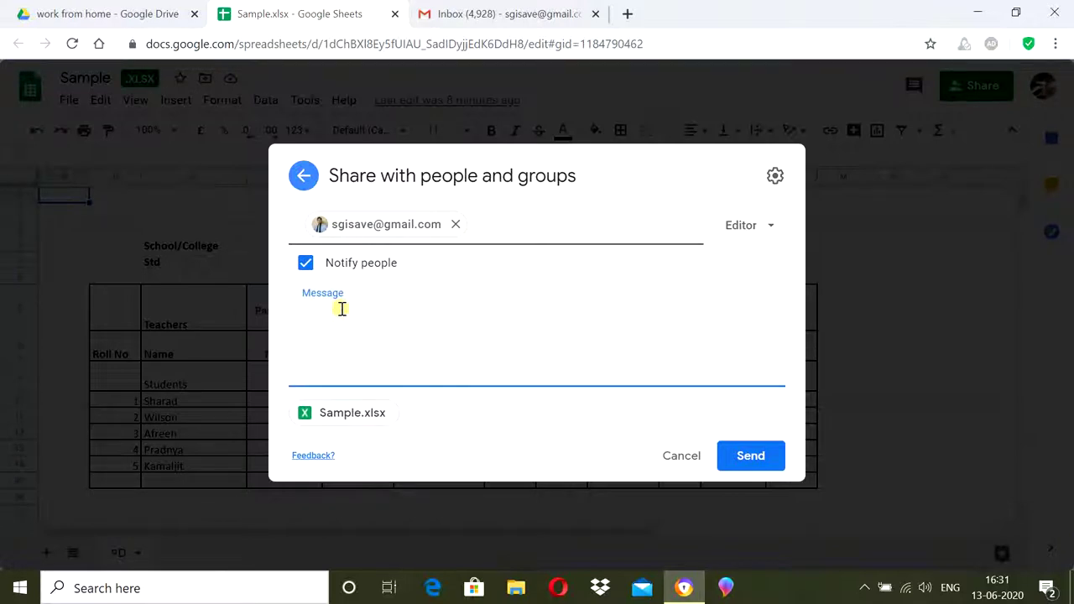
pyautogui.write('Plea')
pyautogui.write('se fi')
pyautogui.write('ll ')
pyautogui.write('Eng ')
pyautogui.write('subject ')
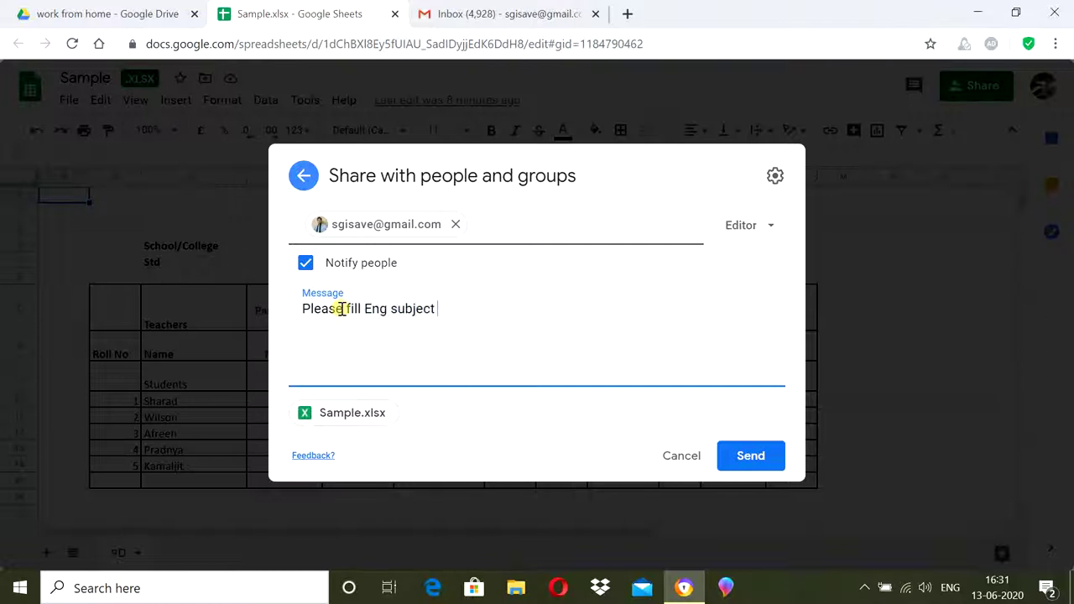
pyautogui.write('markd')
pyautogui.press('BackSpace')
pyautogui.write('s.')
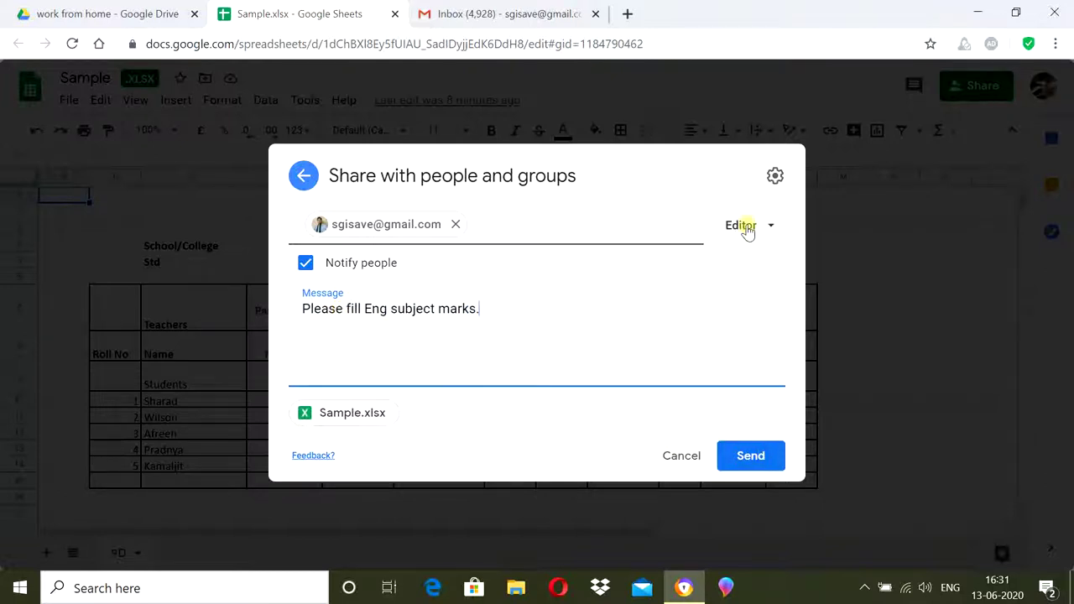
pyautogui.click(763, 456)
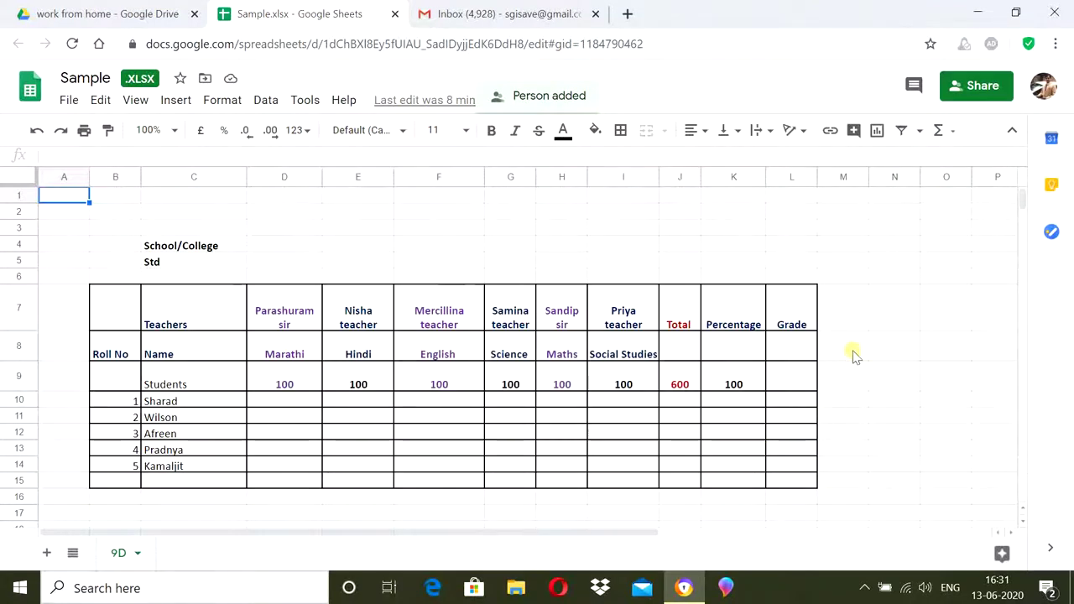
# Step: Start sharing with a second teacher, cancel it, and switch to the Gmail inbox
pyautogui.click(983, 93)
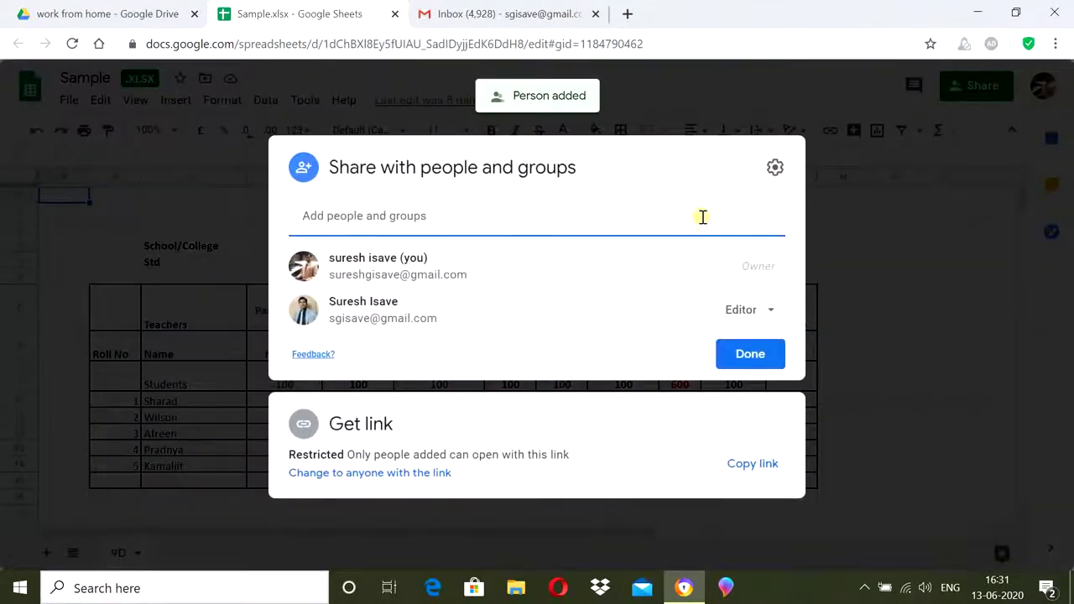
pyautogui.click(659, 219)
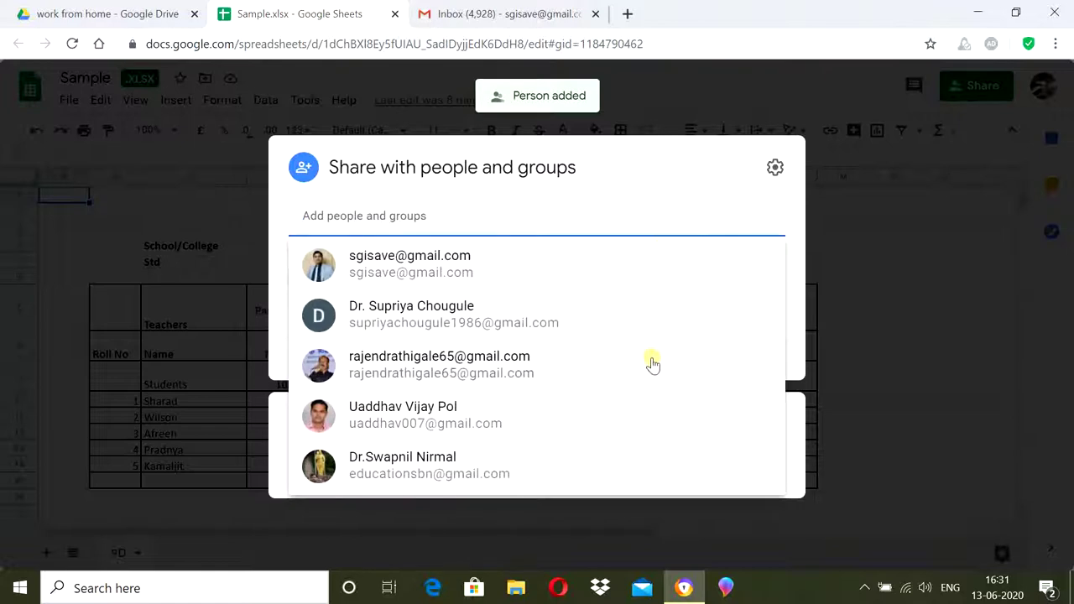
pyautogui.moveTo(537, 364)
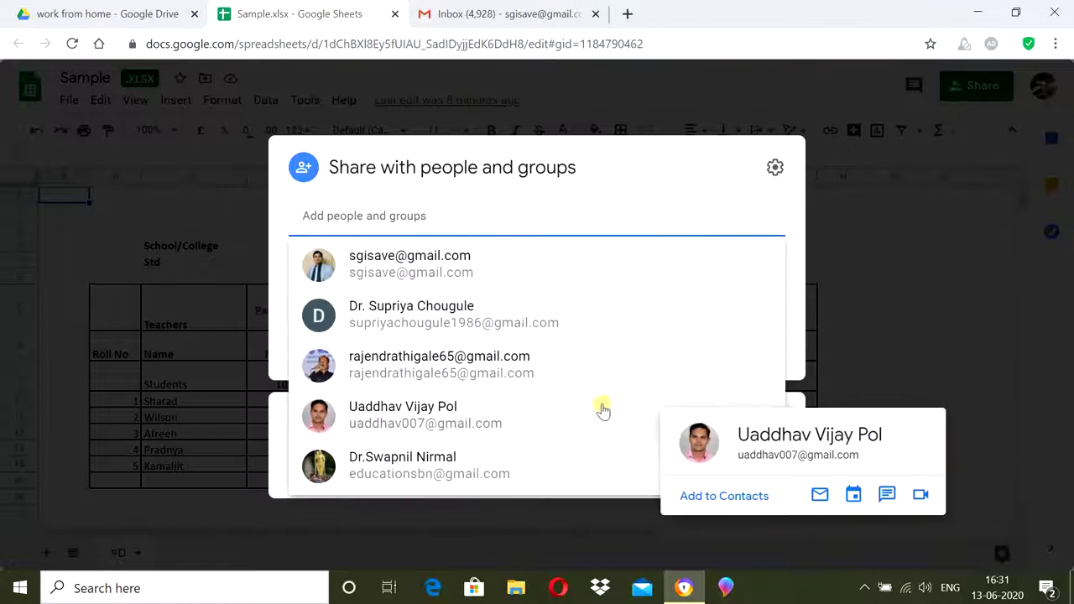
pyautogui.click(601, 410)
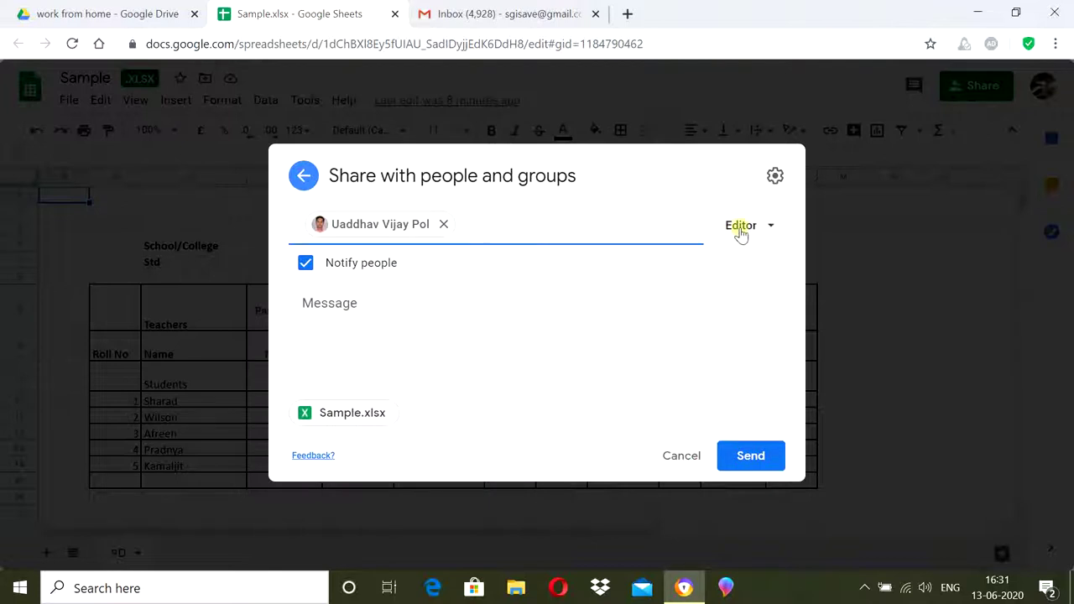
pyautogui.click(741, 227)
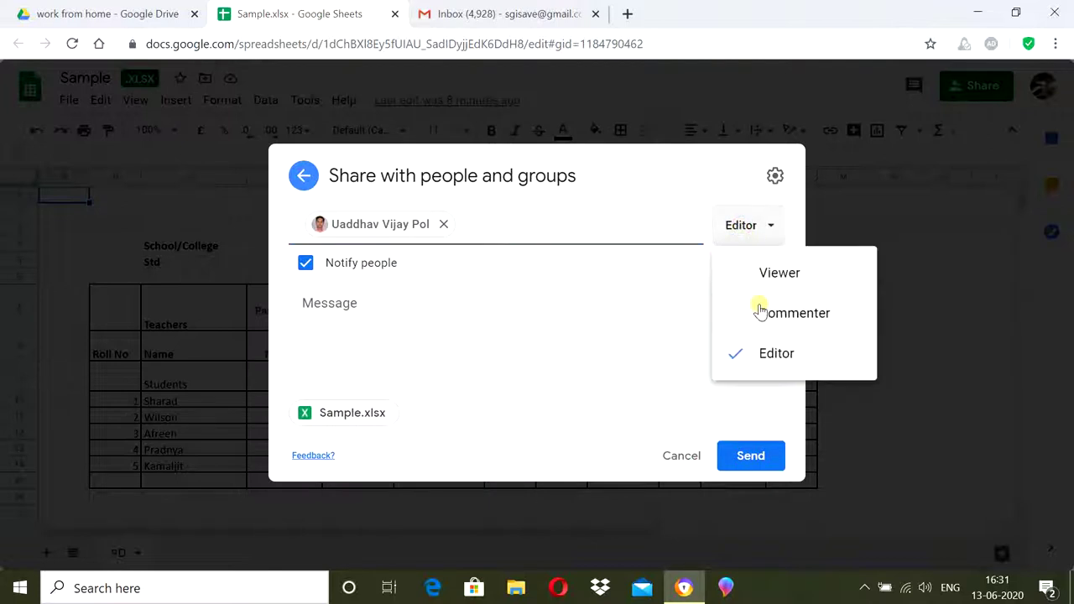
pyautogui.click(680, 458)
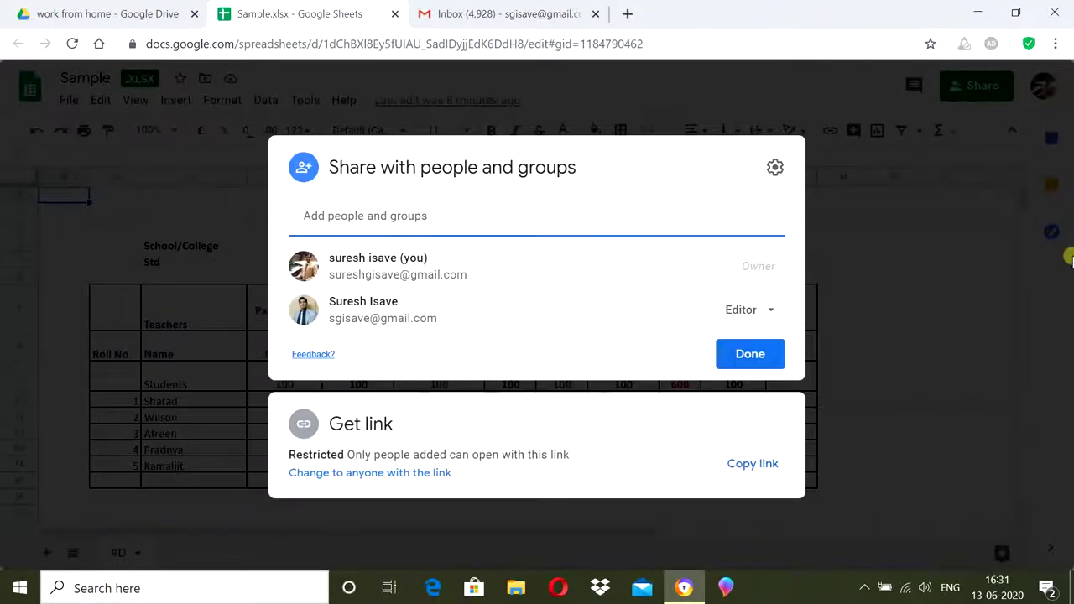
pyautogui.click(923, 323)
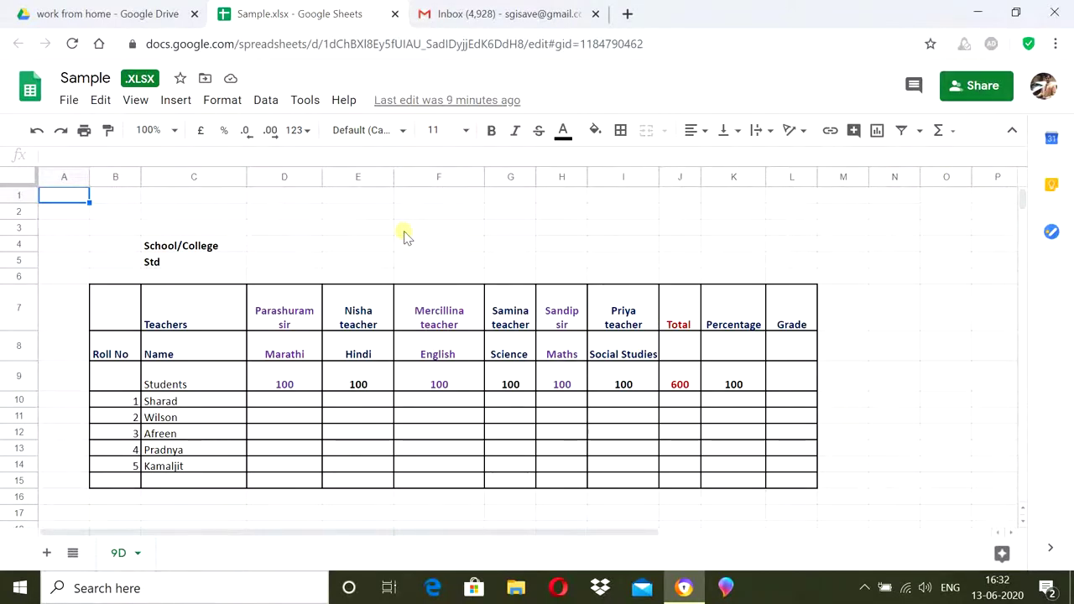
pyautogui.click(475, 14)
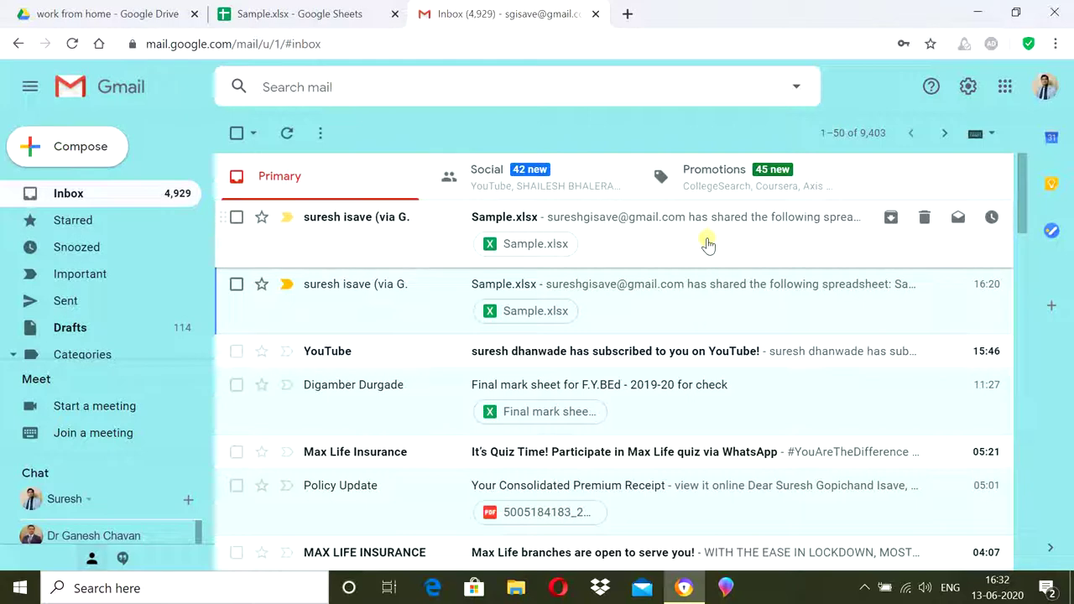
# Step: Open the Sample.xlsx share email, display its images, and open the shared file
pyautogui.click(707, 244)
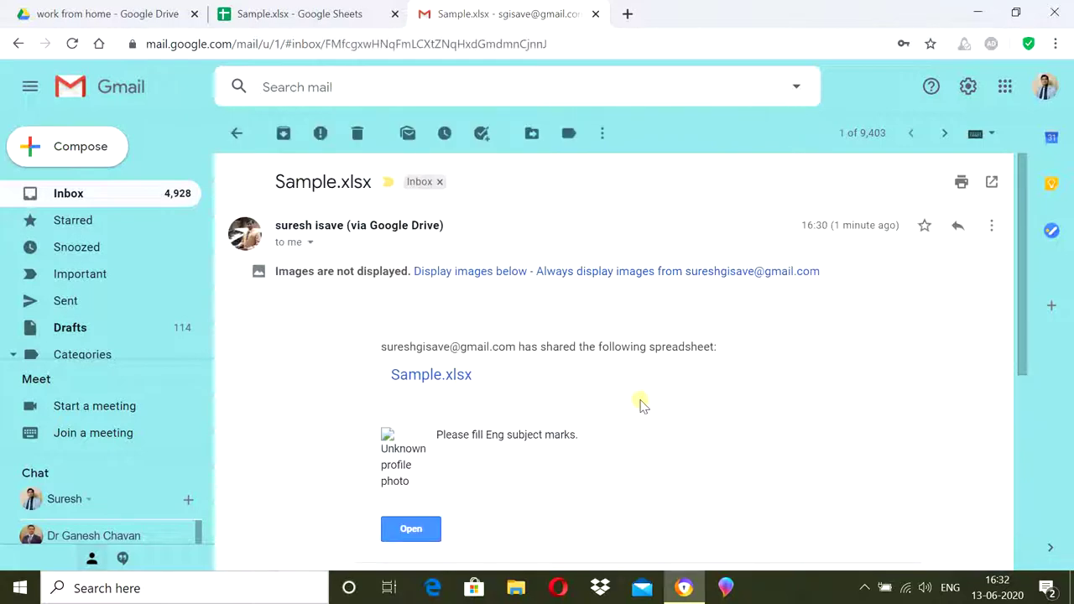
pyautogui.scroll(-3, 640, 403)
pyautogui.click(426, 271)
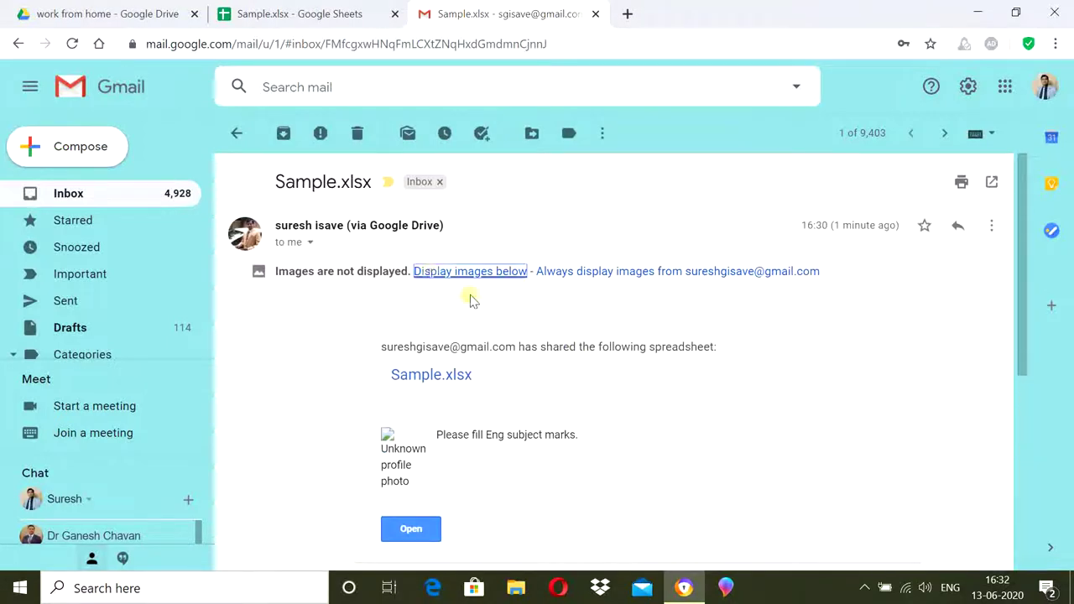
pyautogui.scroll(-2, 771, 377)
pyautogui.scroll(2, 772, 378)
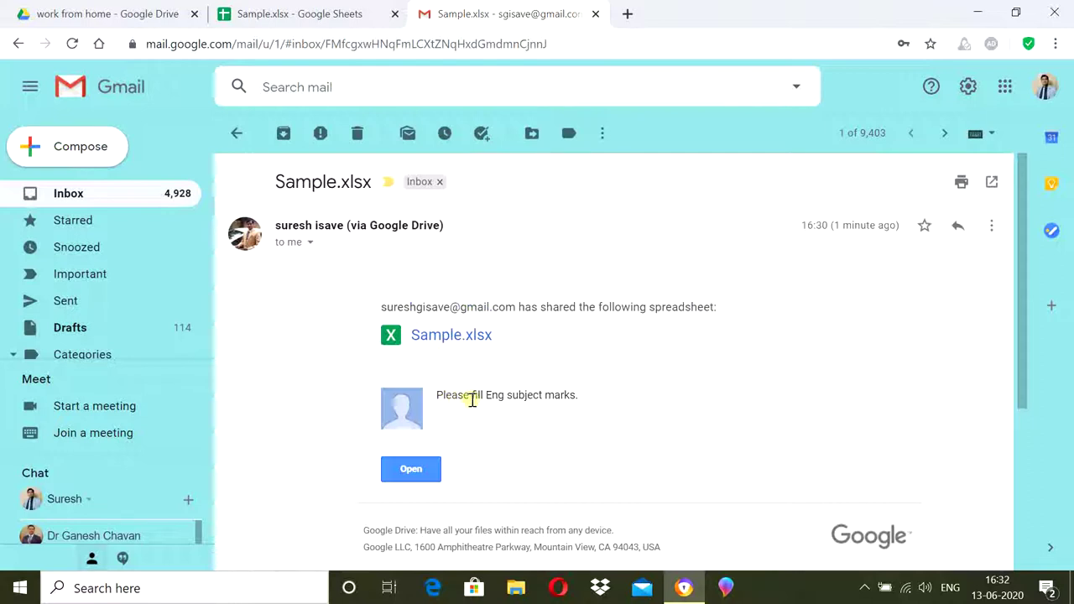
pyautogui.click(410, 471)
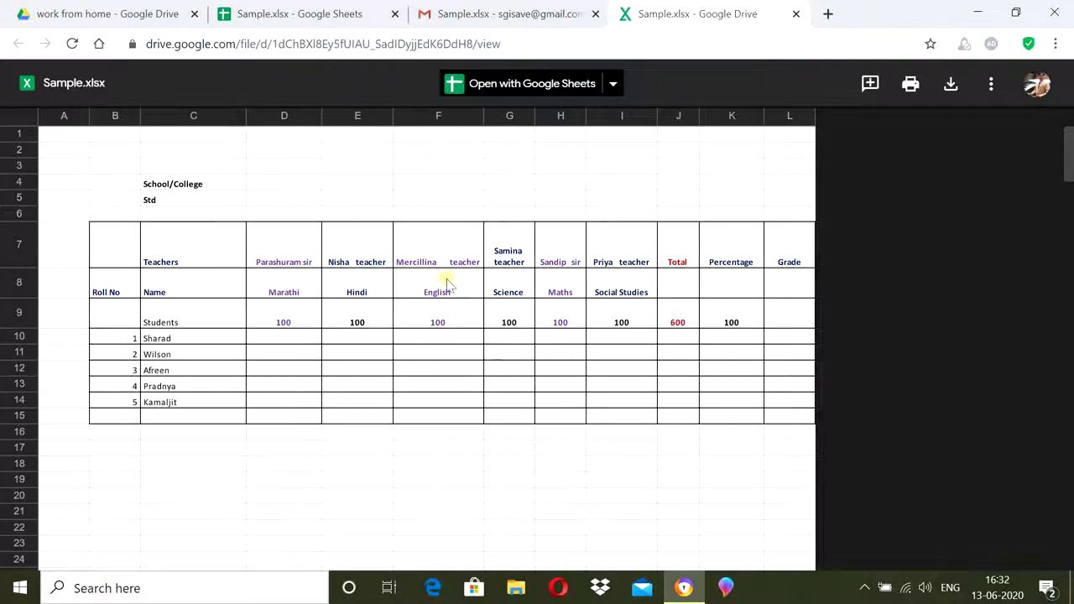
# Step: Return to the Sample.xlsx Drive preview tab and open it in Google Sheets
pyautogui.click(522, 20)
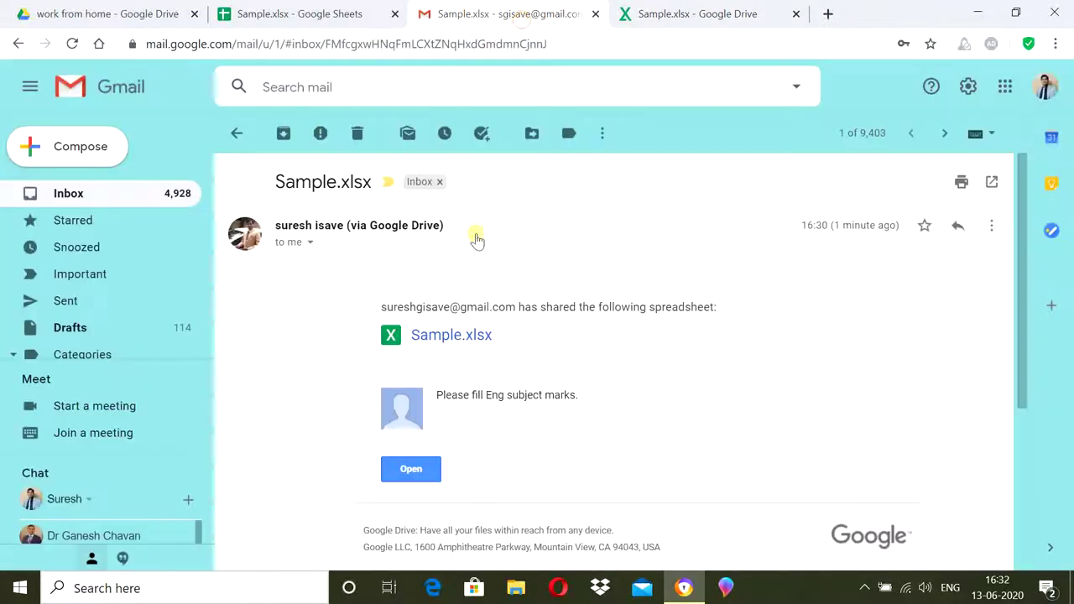
pyautogui.click(698, 17)
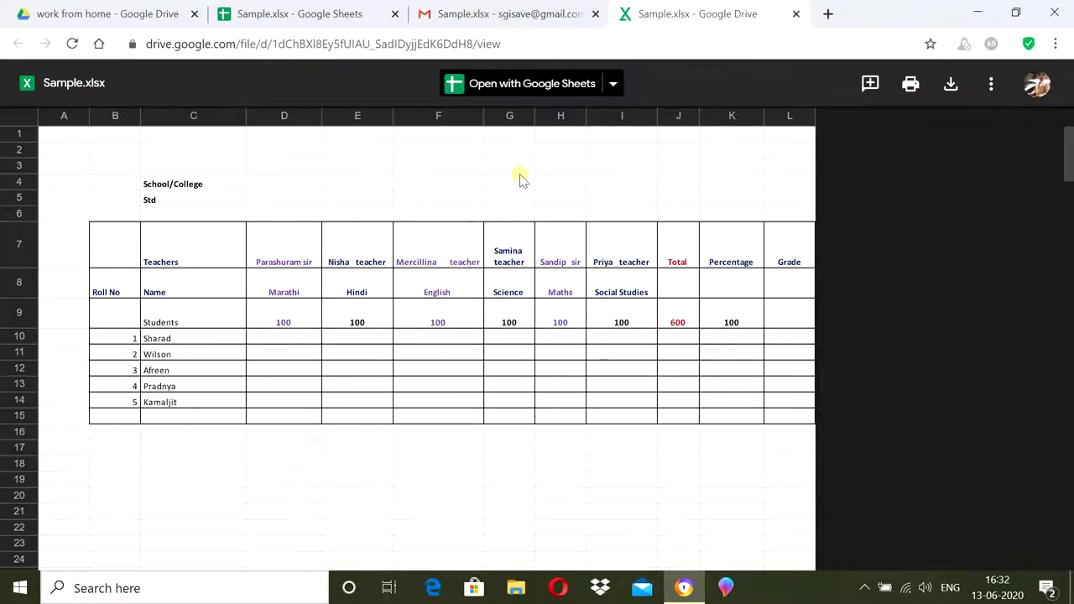
pyautogui.moveTo(532, 83)
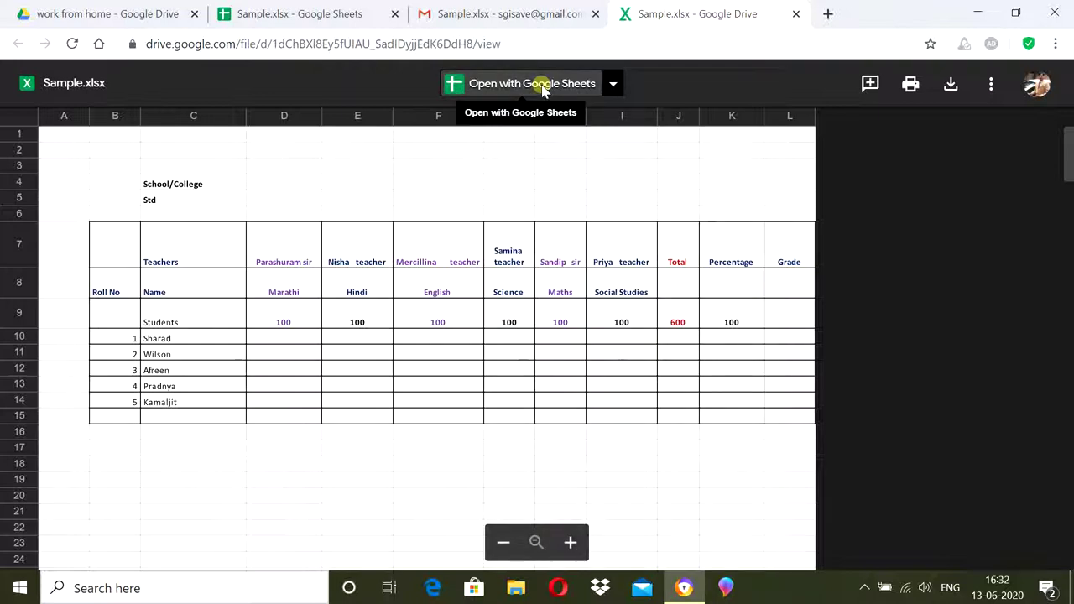
pyautogui.click(541, 85)
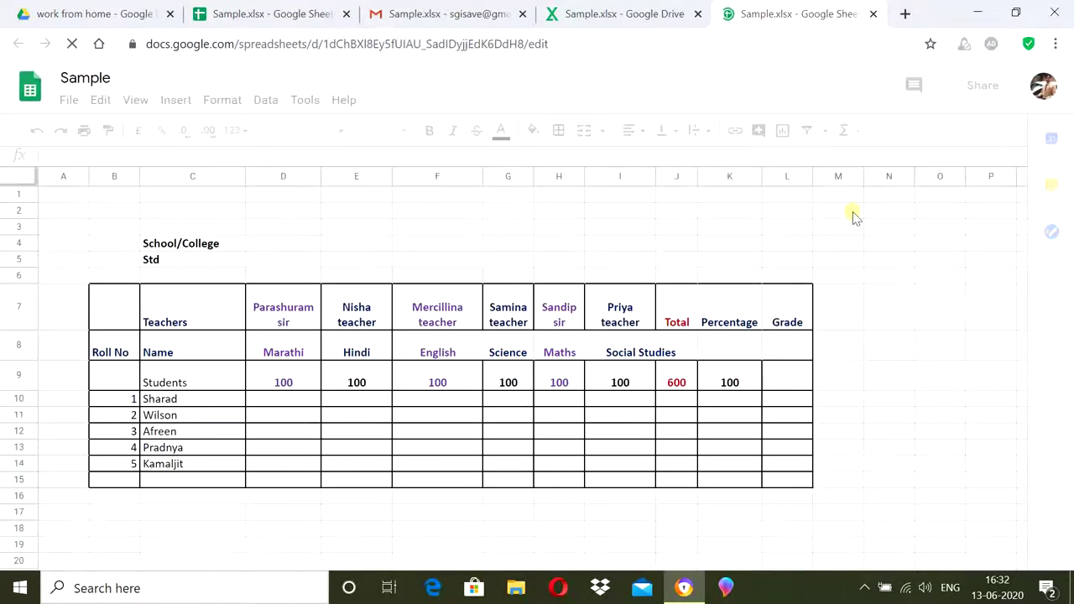
# Step: Enter English marks 55, 58 and 71 in cells F10 to F12
pyautogui.click(272, 17)
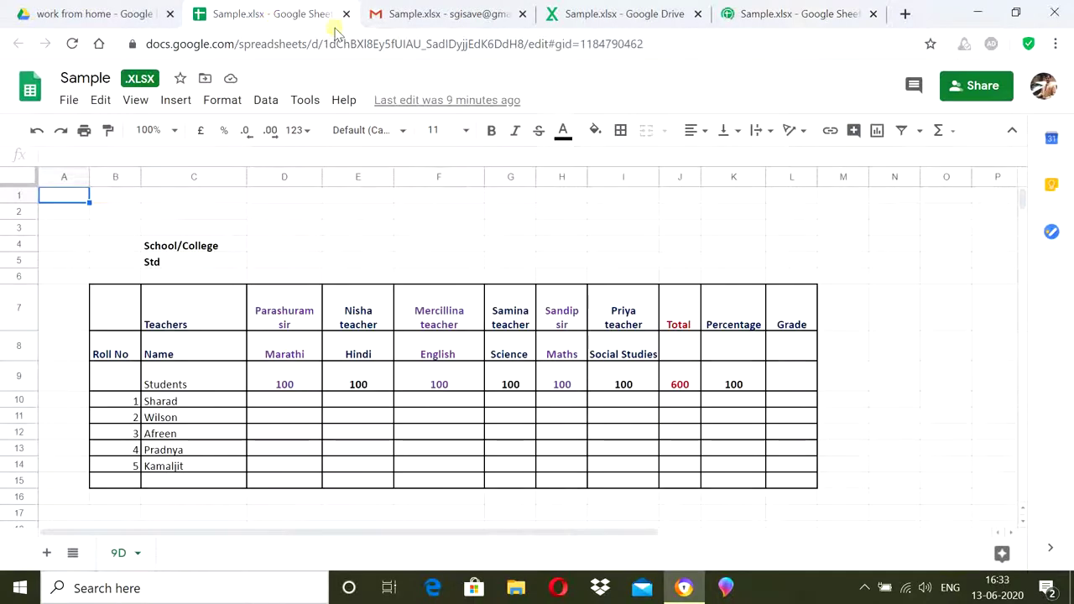
pyautogui.click(788, 11)
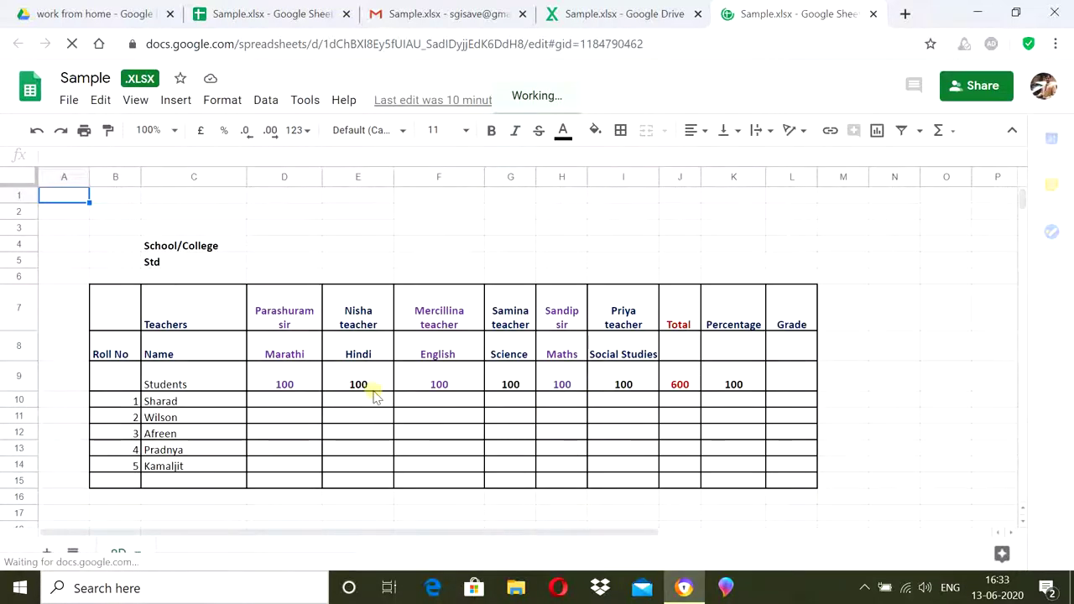
pyautogui.click(432, 402)
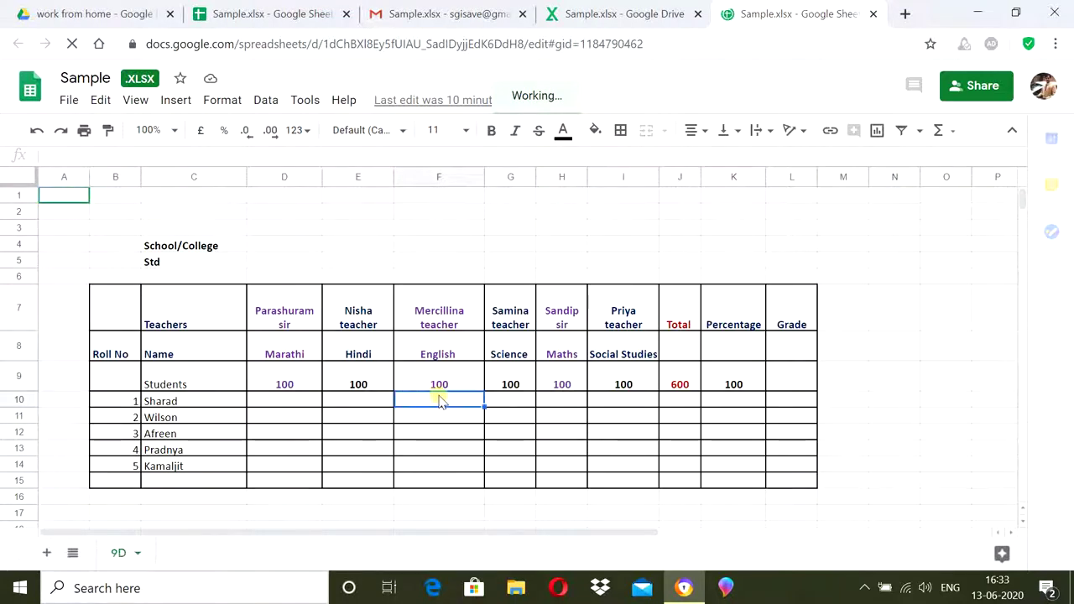
pyautogui.write('5')
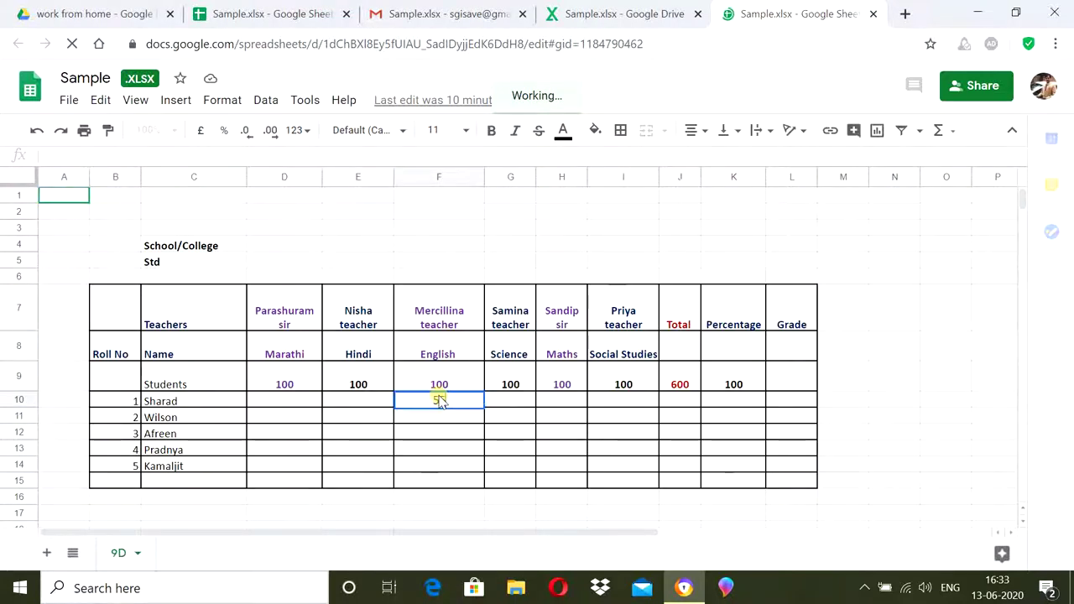
pyautogui.press('Return')
pyautogui.write('5')
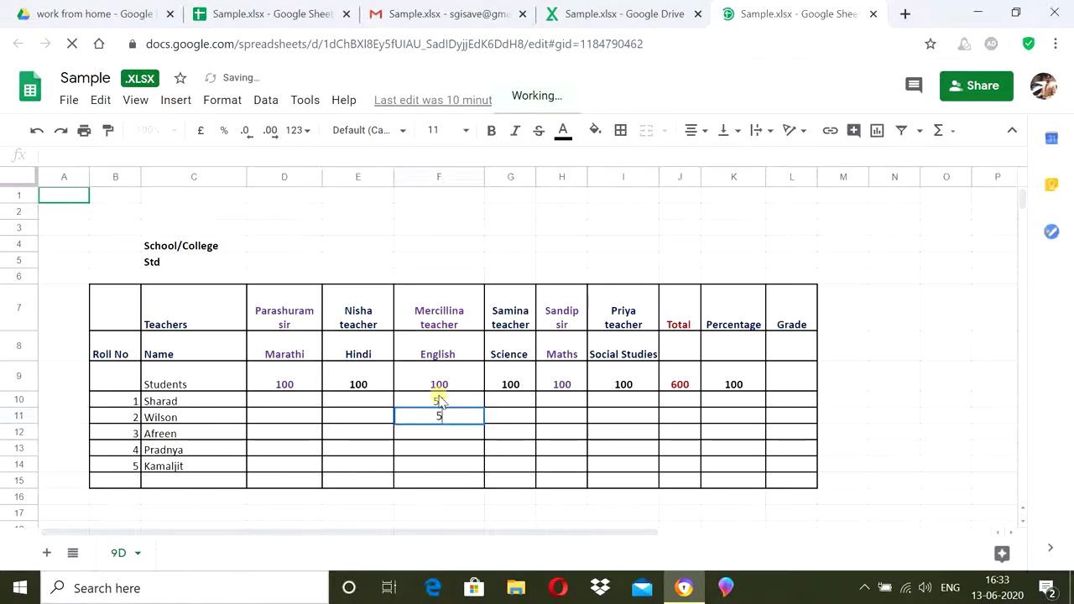
pyautogui.write('5')
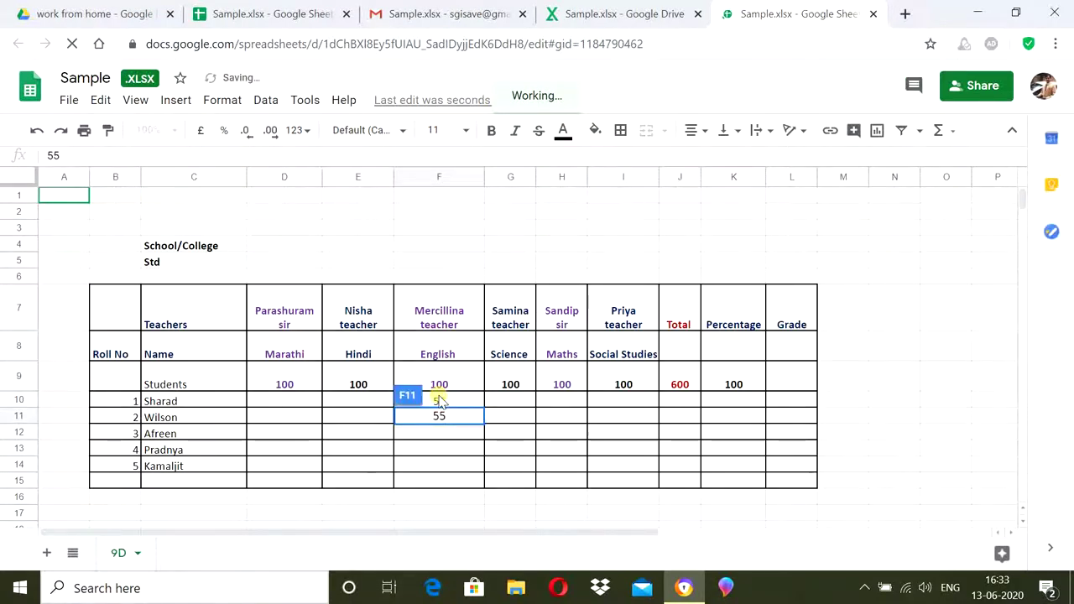
pyautogui.press('BackSpace')
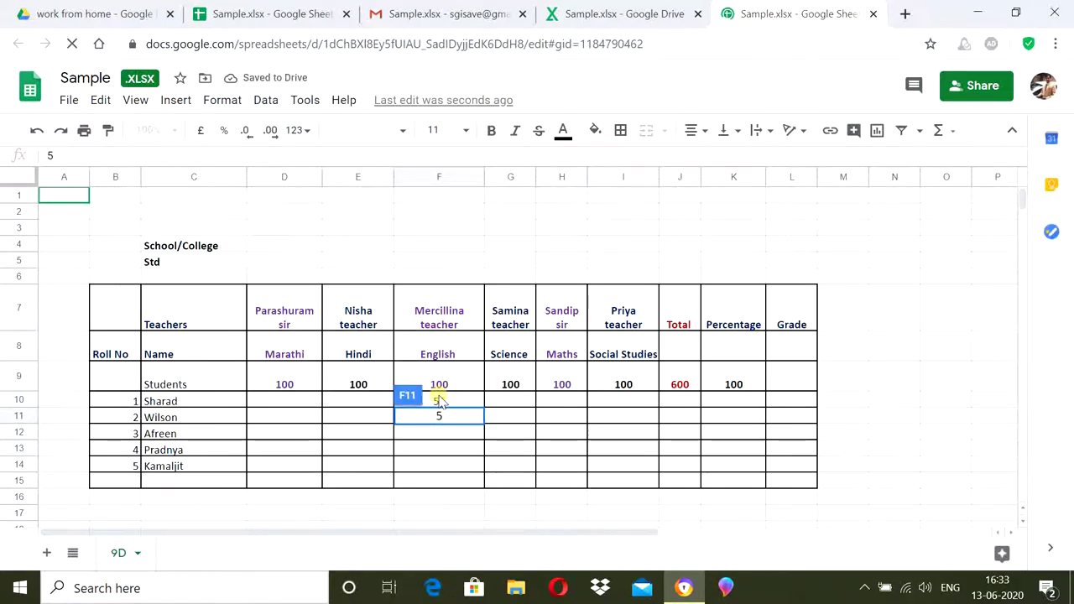
pyautogui.write('8')
pyautogui.press('Return')
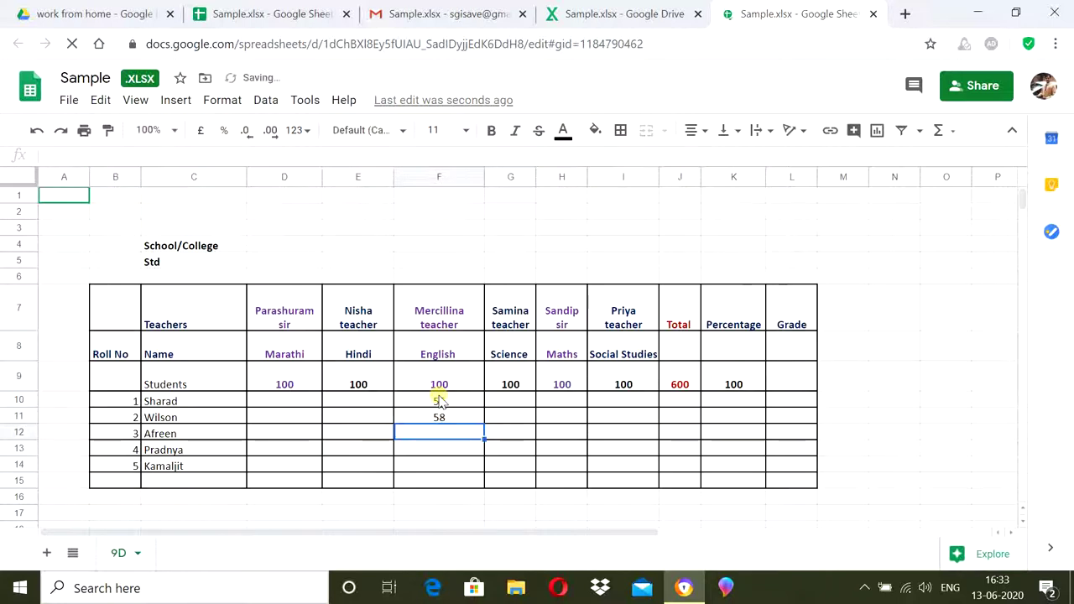
pyautogui.write('71')
pyautogui.press('Return')
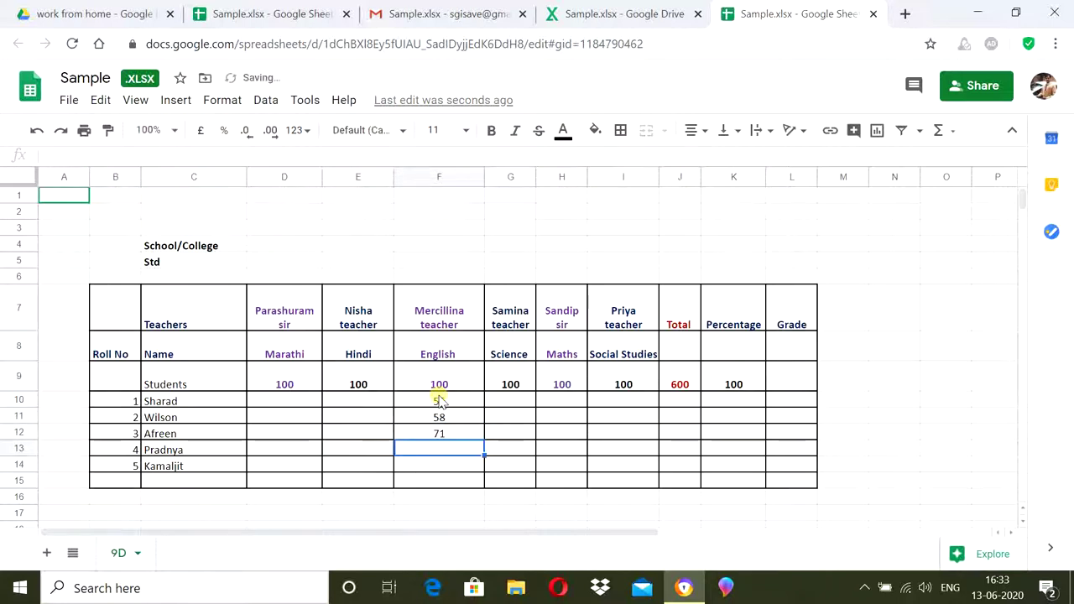
# Step: Enter 85 and 75 in F13–F14 plus 71 in row 15, removing a stray Hindi entry
pyautogui.write('85')
pyautogui.press('Left')
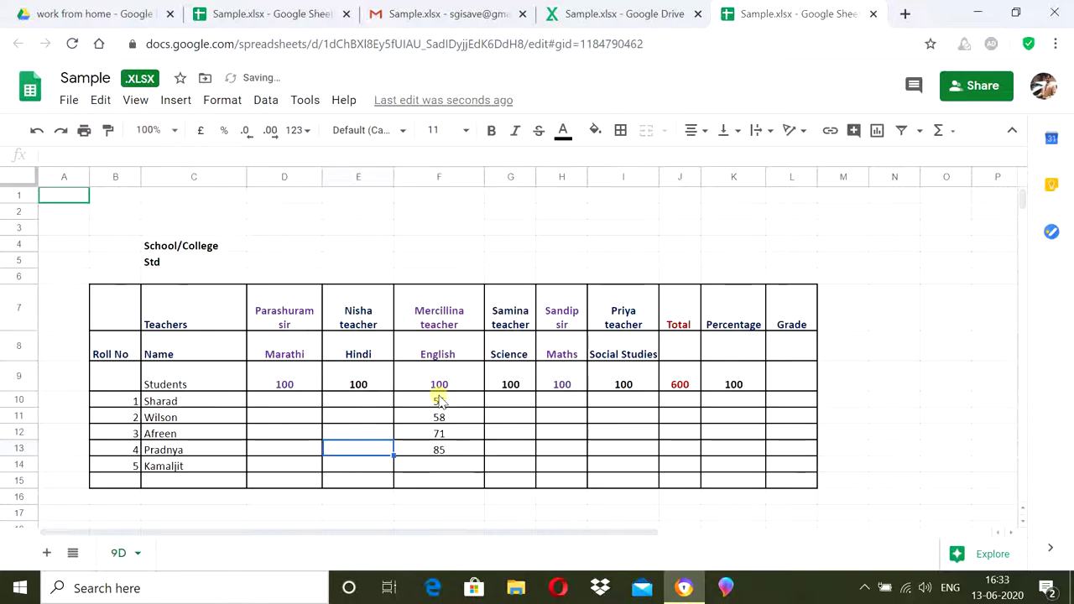
pyautogui.write('64')
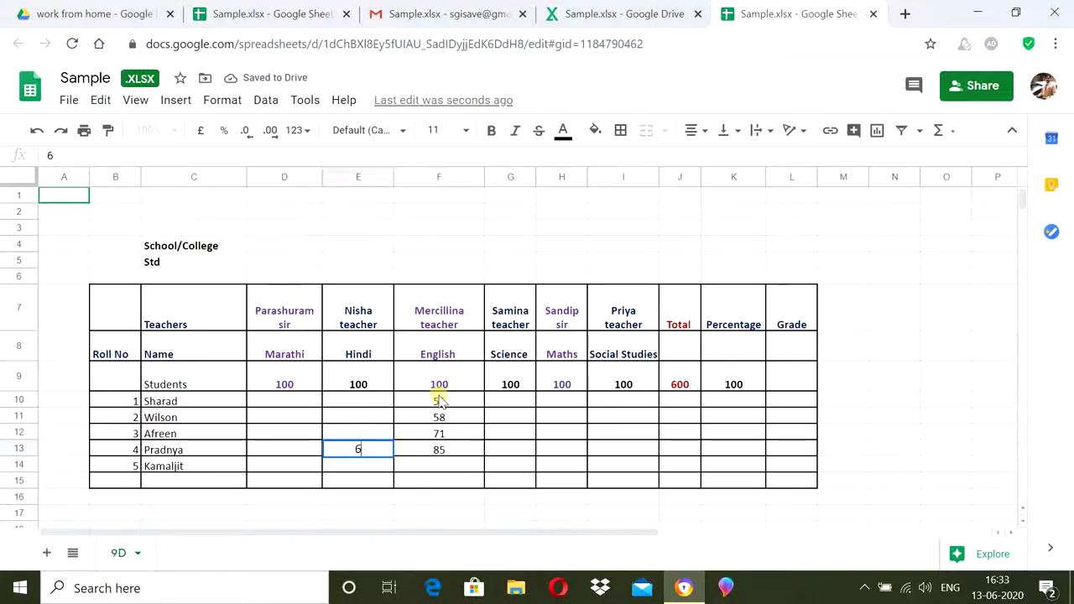
pyautogui.press('BackSpace')
pyautogui.click(443, 470)
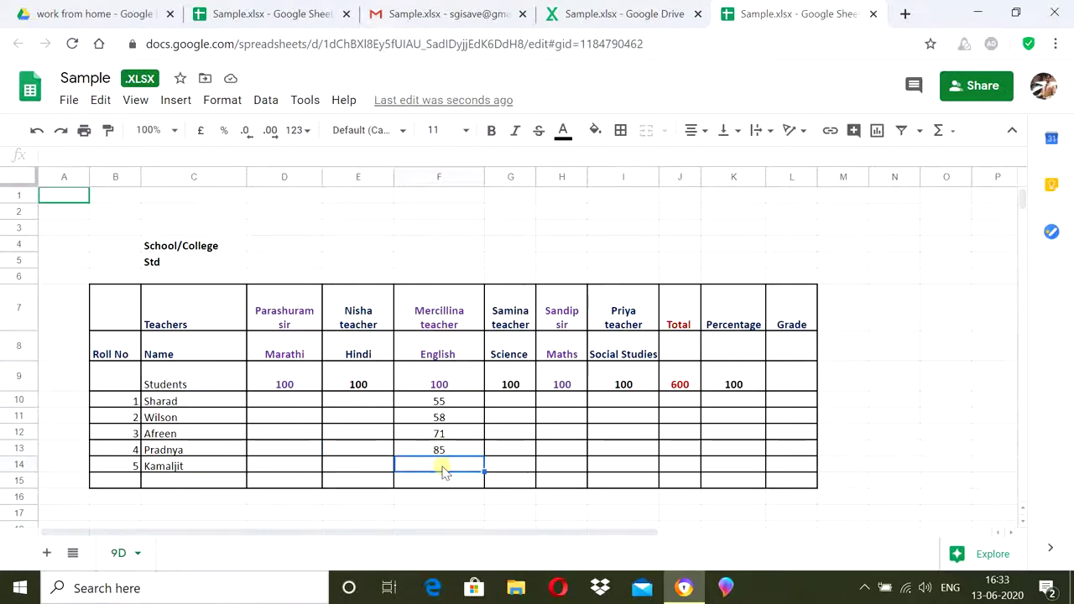
pyautogui.write('75')
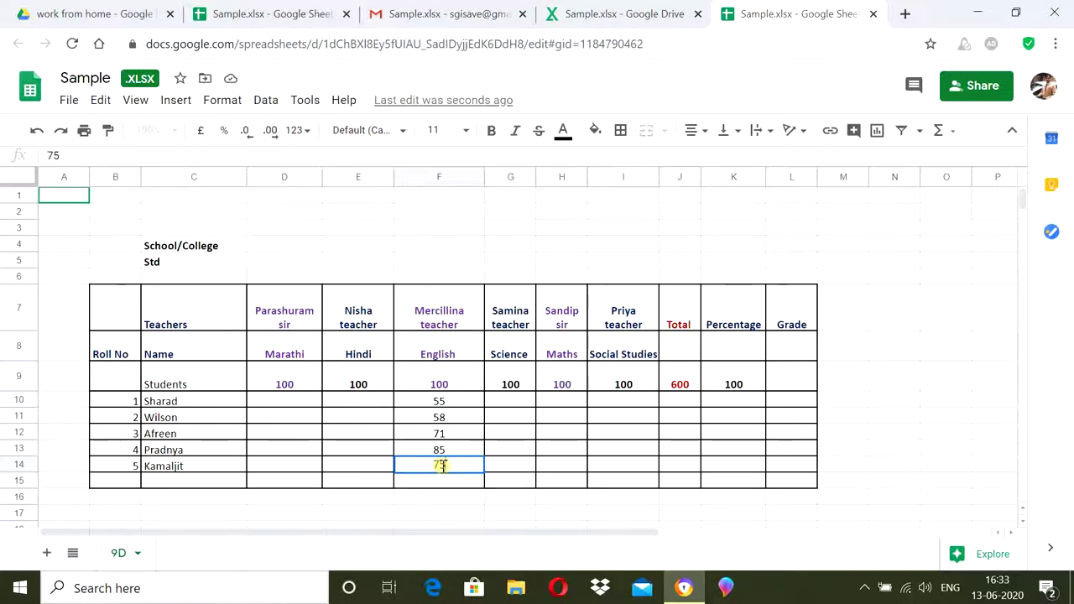
pyautogui.press('Return')
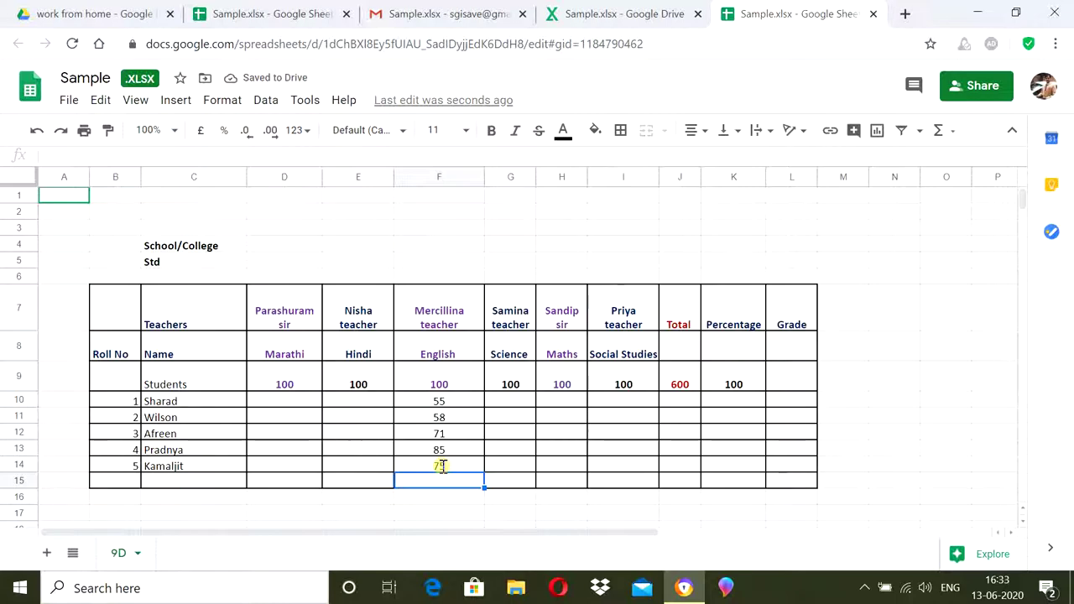
pyautogui.write('71')
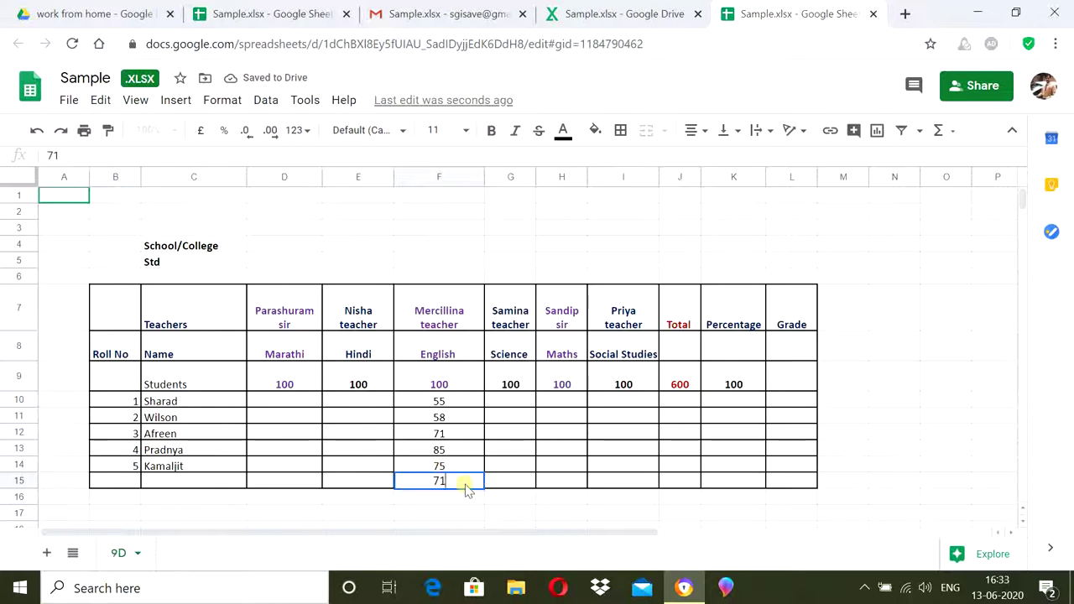
pyautogui.click(521, 480)
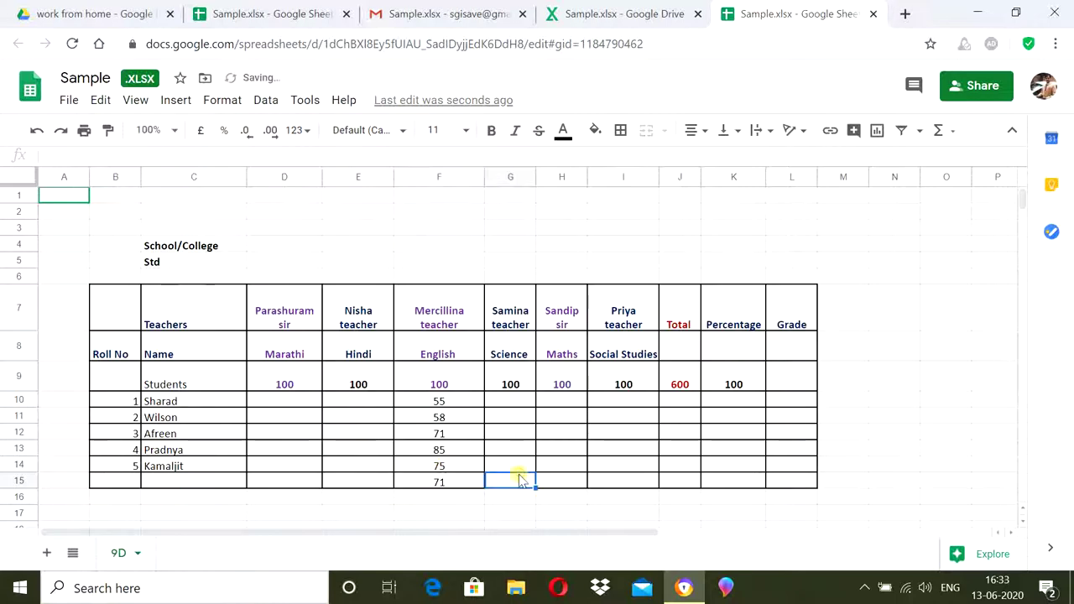
pyautogui.click(455, 388)
pyautogui.click(454, 400)
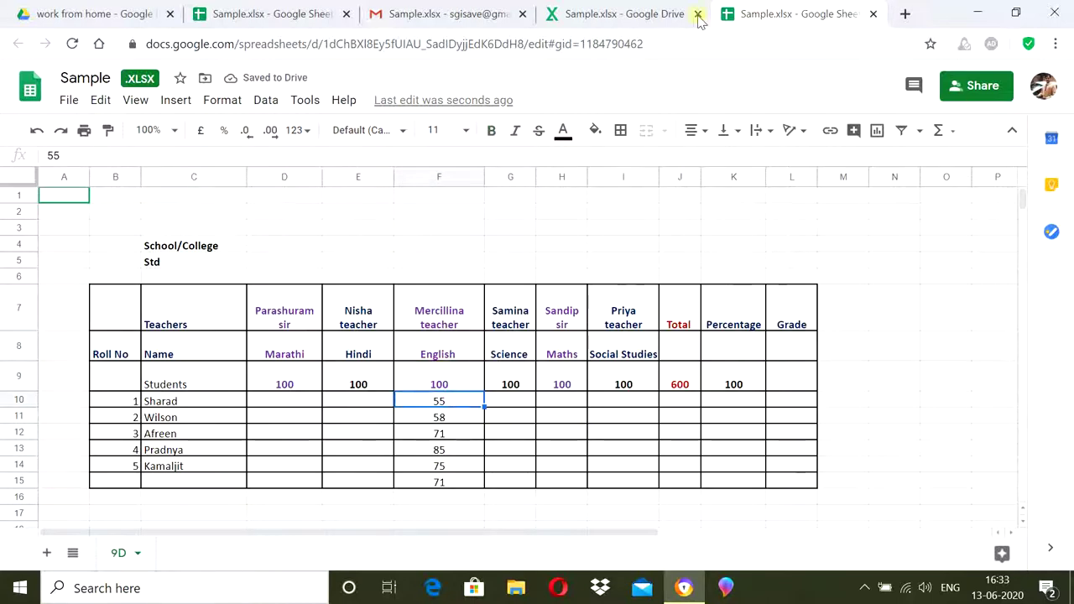
# Step: Switch to the other Sample.xlsx tab and scroll down to review the English marks
pyautogui.click(268, 15)
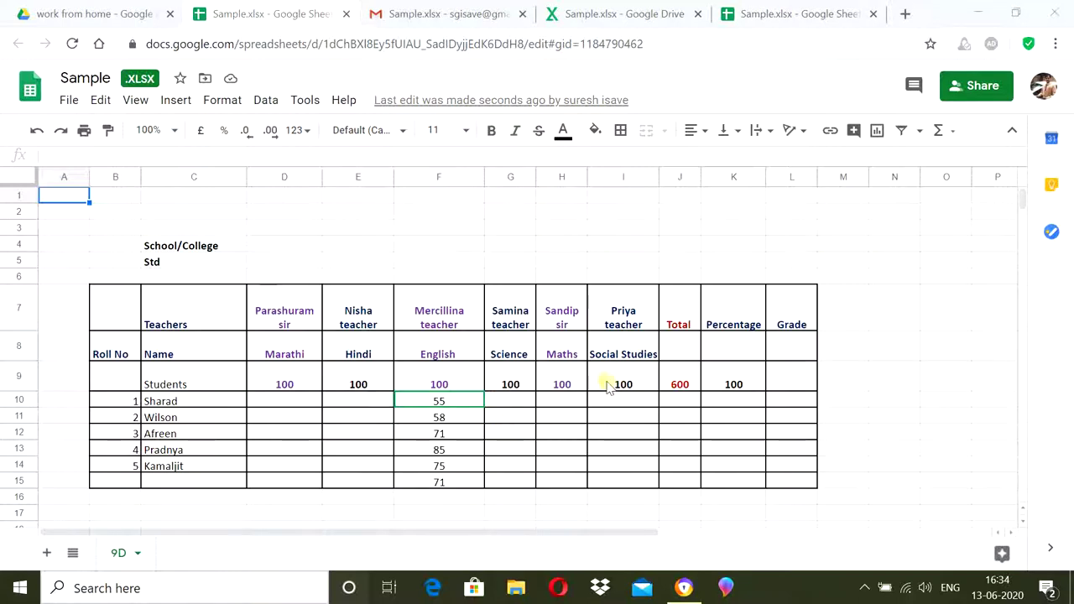
pyautogui.press('super+c')
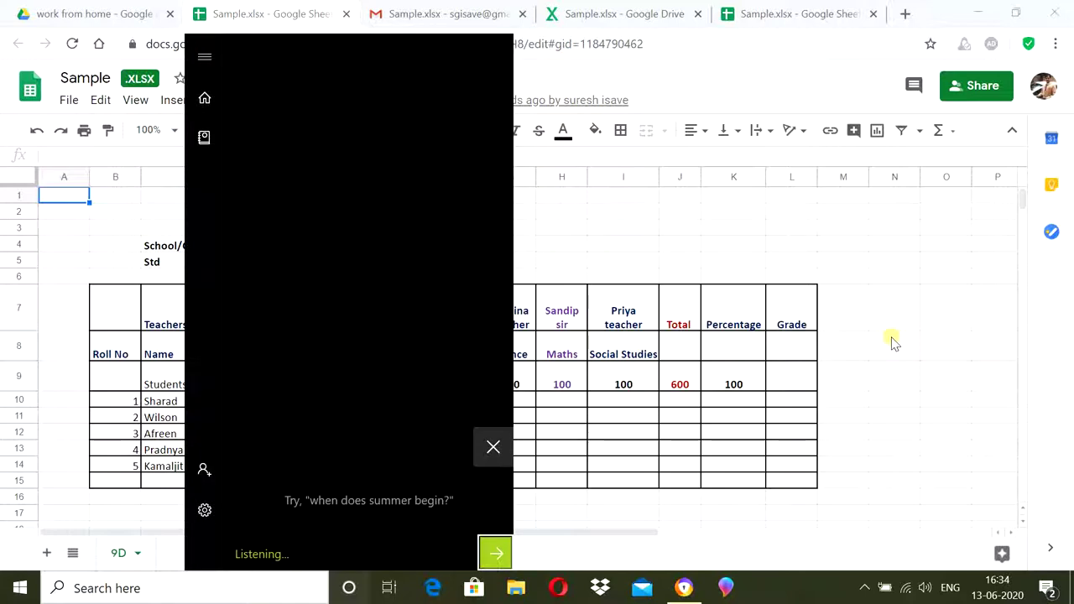
pyautogui.scroll(-1, 923, 252)
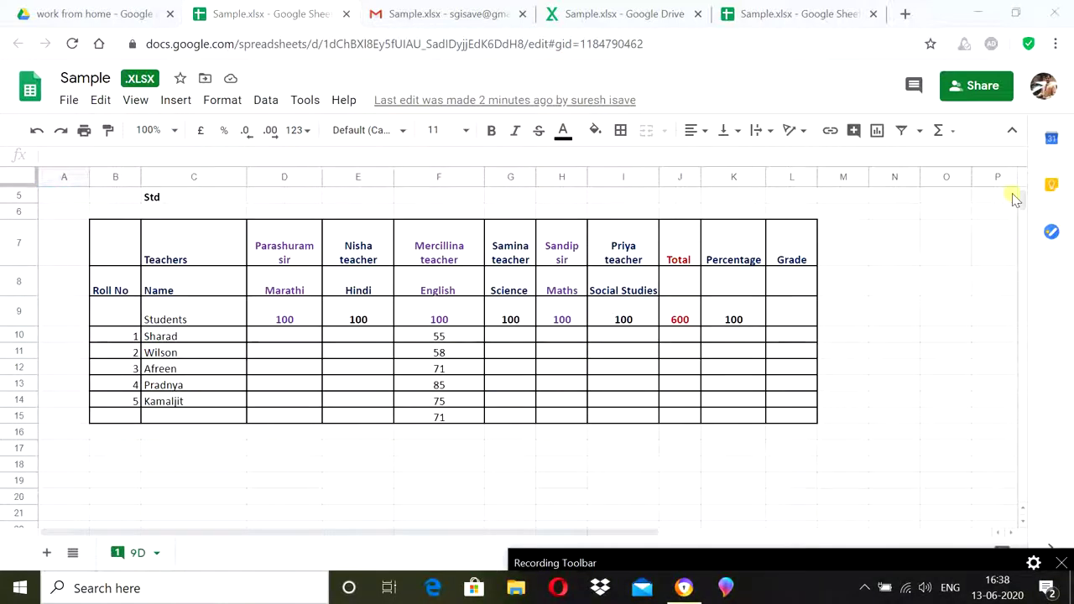
# Step: Add the suggested colleague to Sample.xlsx's sharing with Commenter access
pyautogui.click(984, 88)
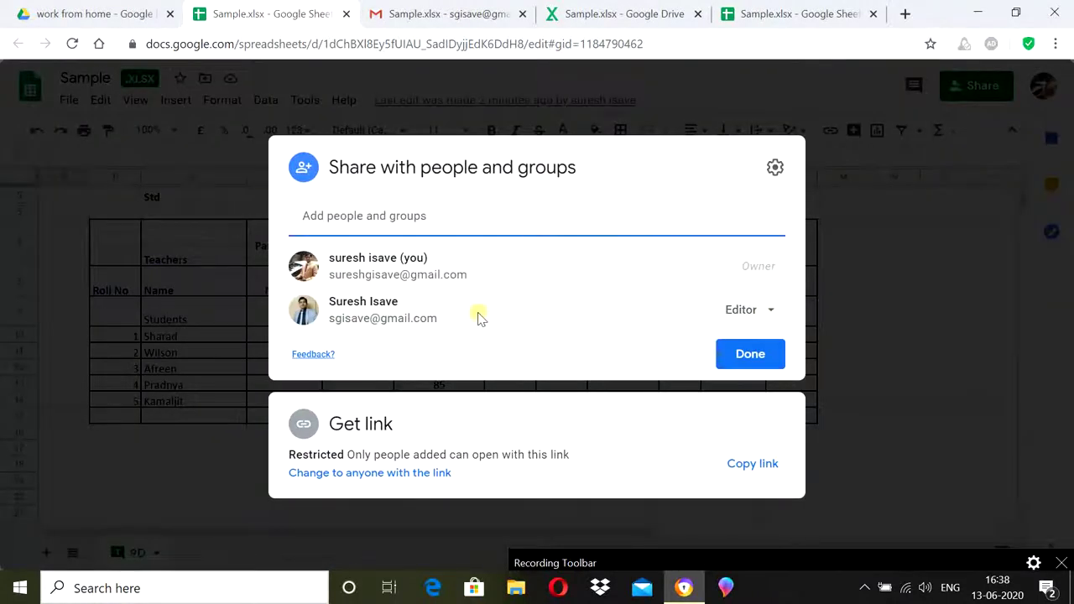
pyautogui.click(433, 220)
pyautogui.write('s')
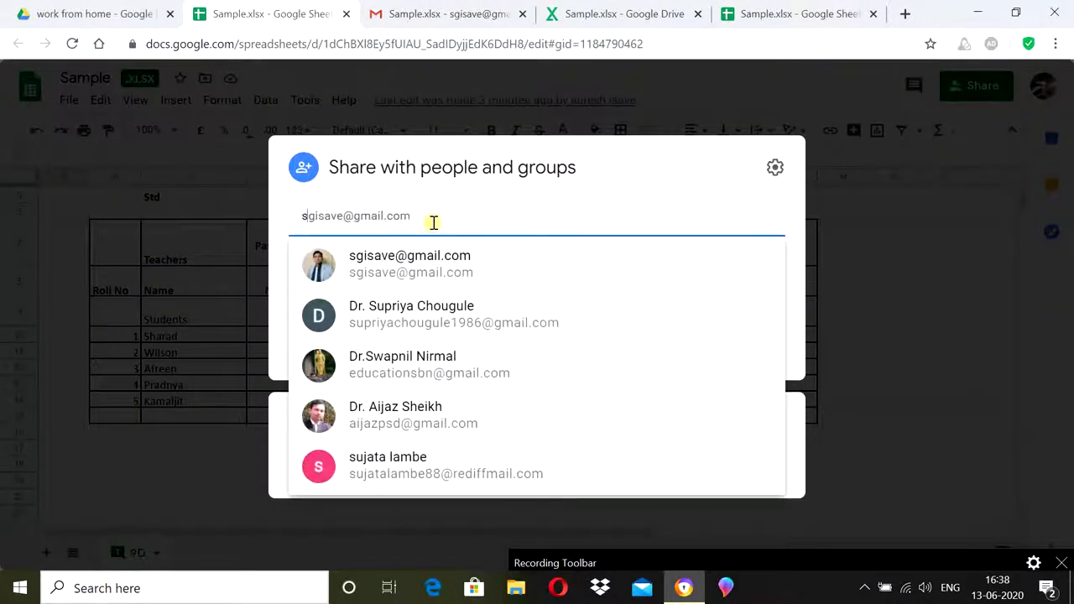
pyautogui.write('g')
pyautogui.click(445, 258)
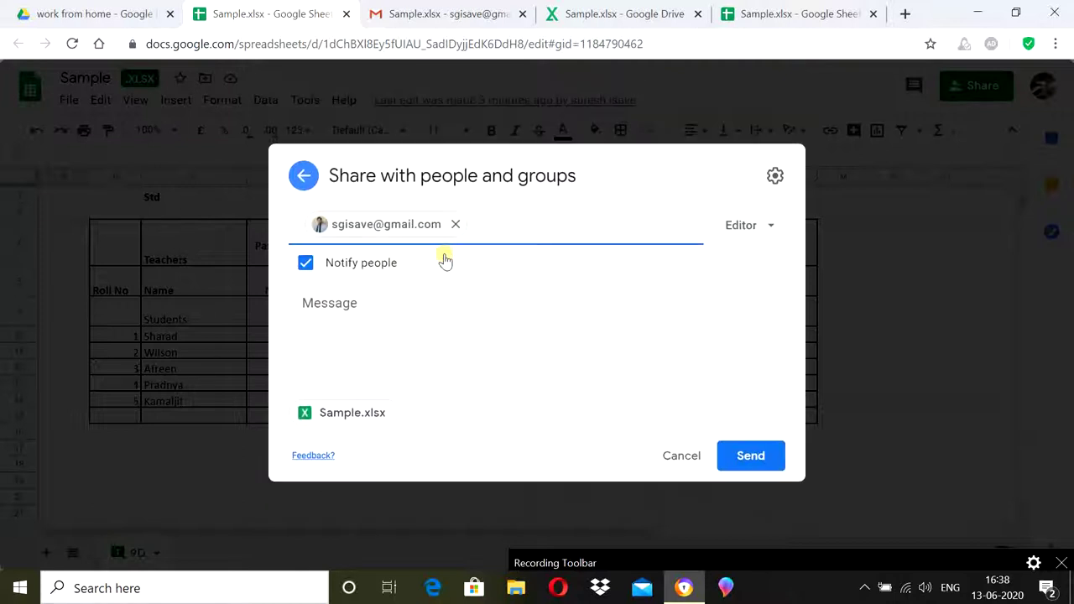
pyautogui.click(749, 230)
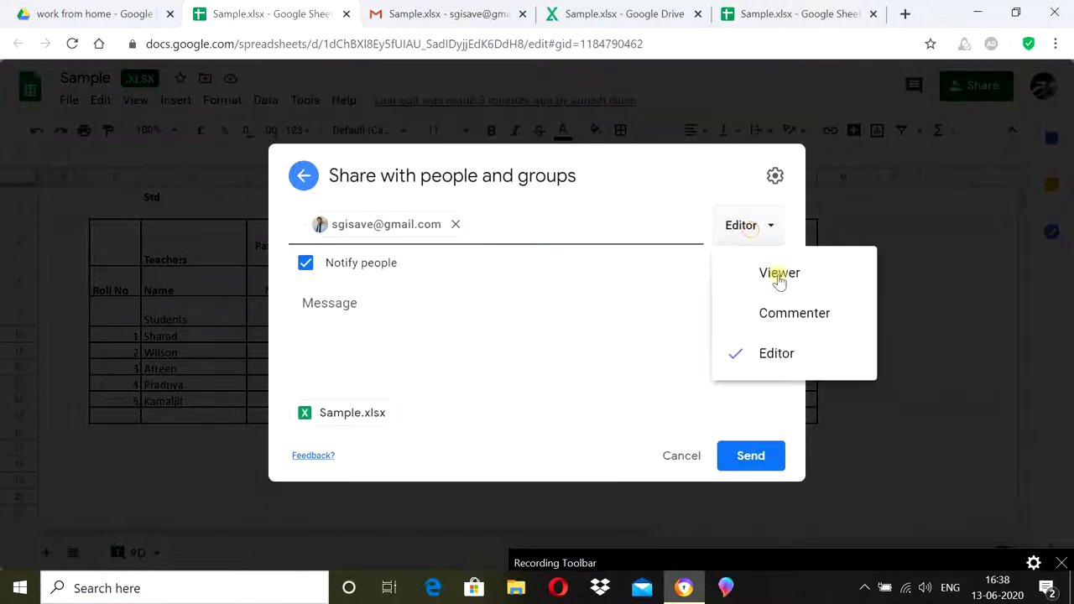
pyautogui.click(790, 313)
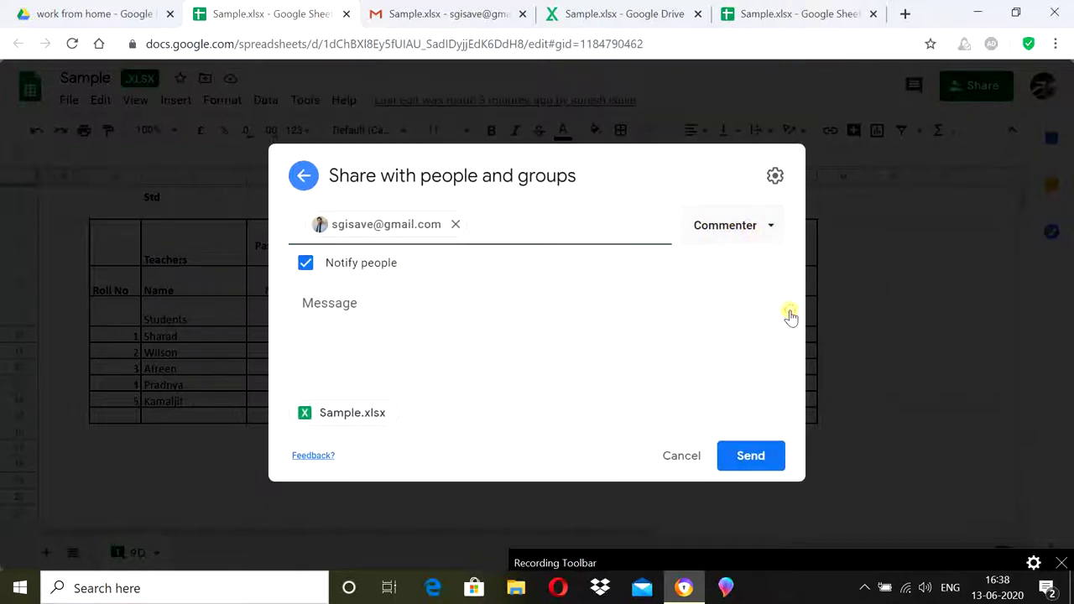
# Step: Send the share invitation with the message 'Please check' and notify the colleague
pyautogui.click(425, 317)
pyautogui.write('Please check')
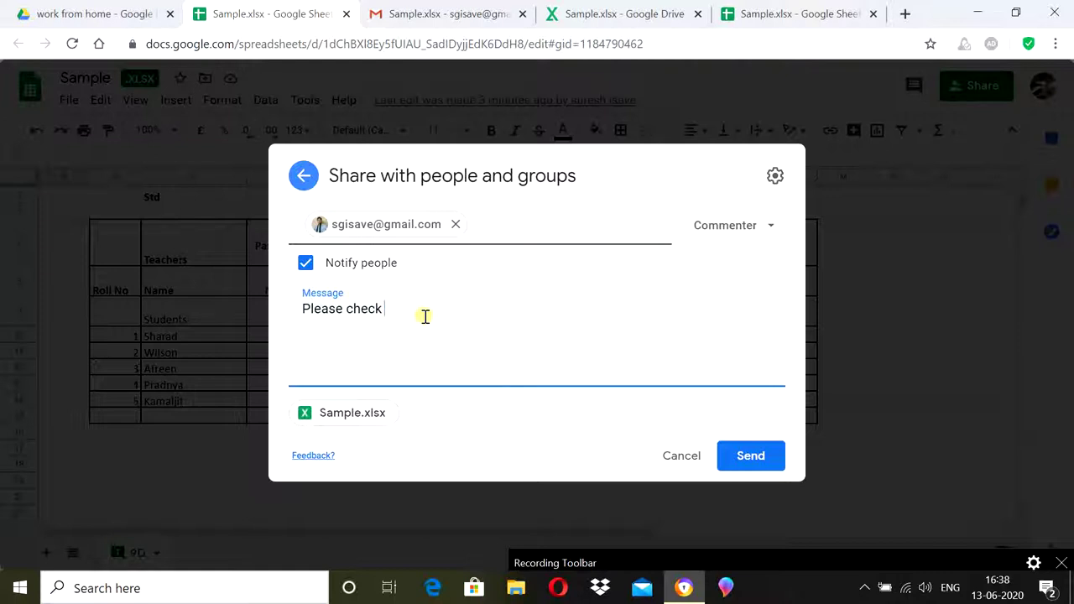
pyautogui.click(759, 464)
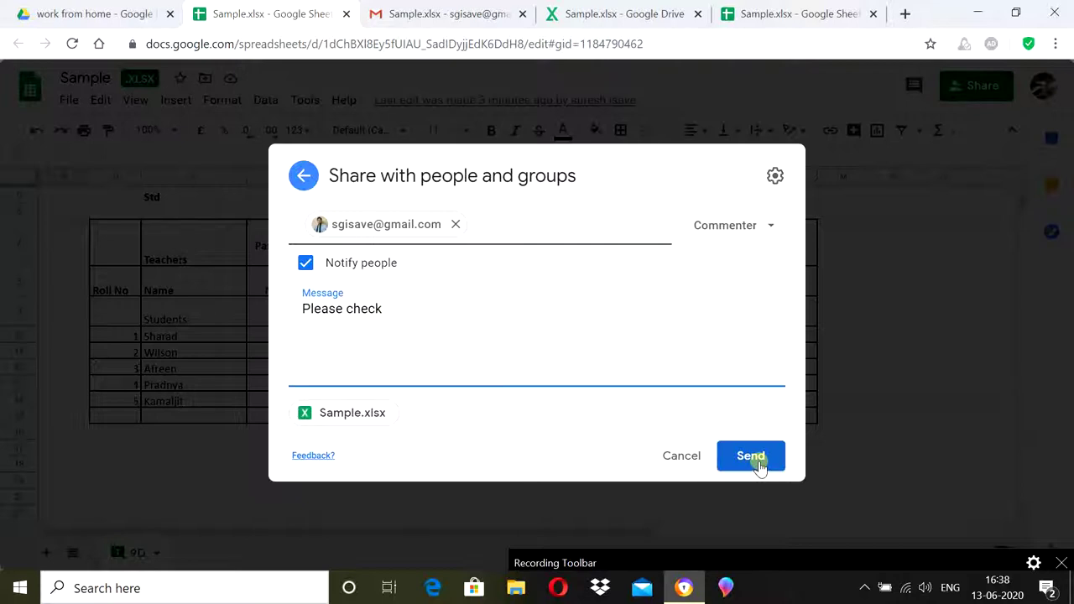
pyautogui.click(479, 15)
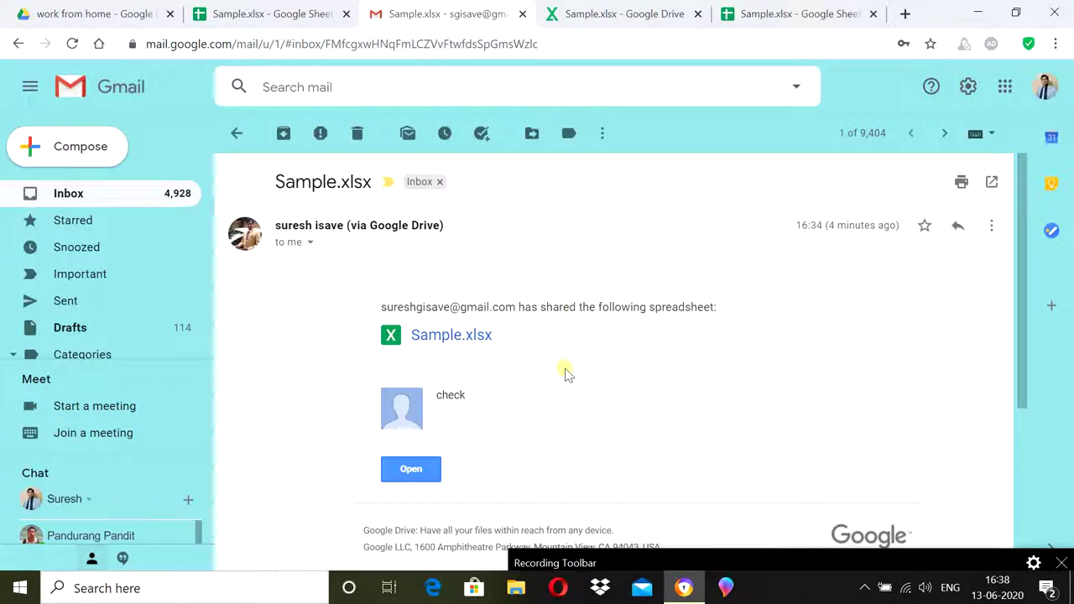
# Step: Open Sample.xlsx from the share email, return to the Sheets editor, and show comment history
pyautogui.click(407, 475)
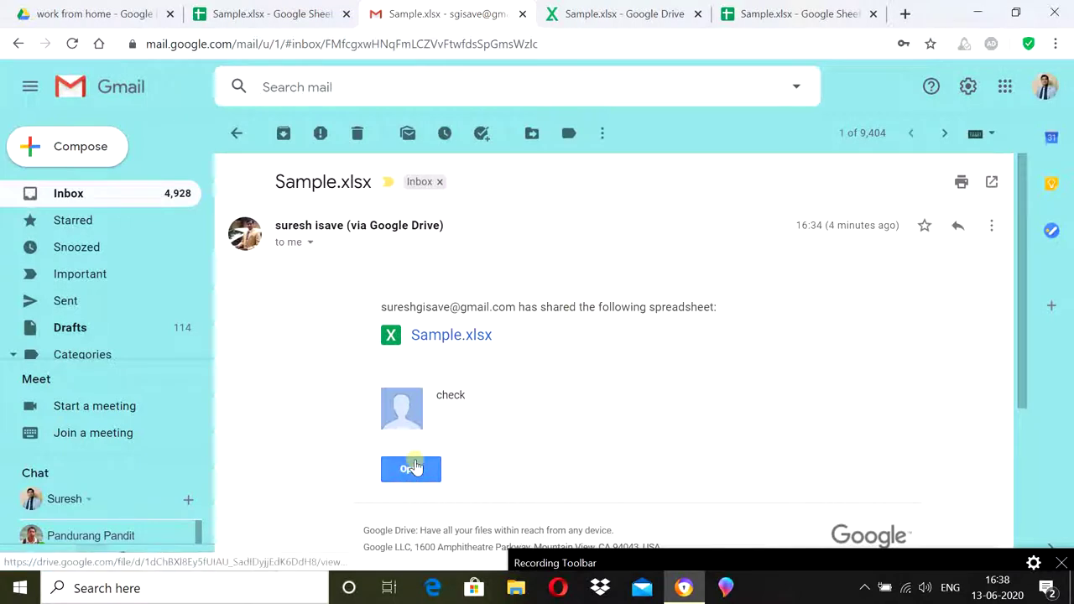
pyautogui.click(602, 13)
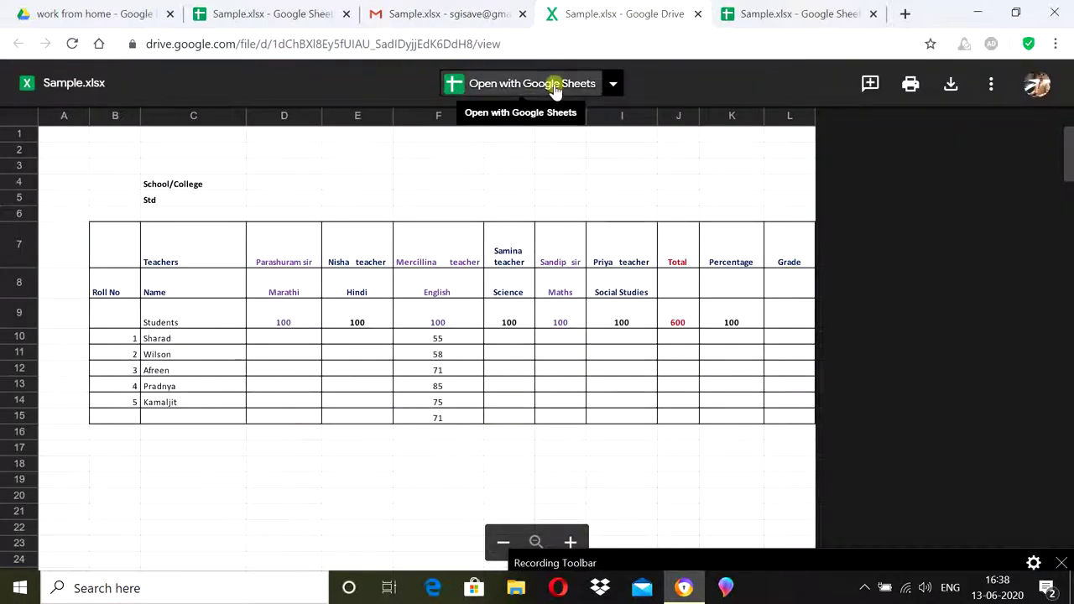
pyautogui.click(788, 13)
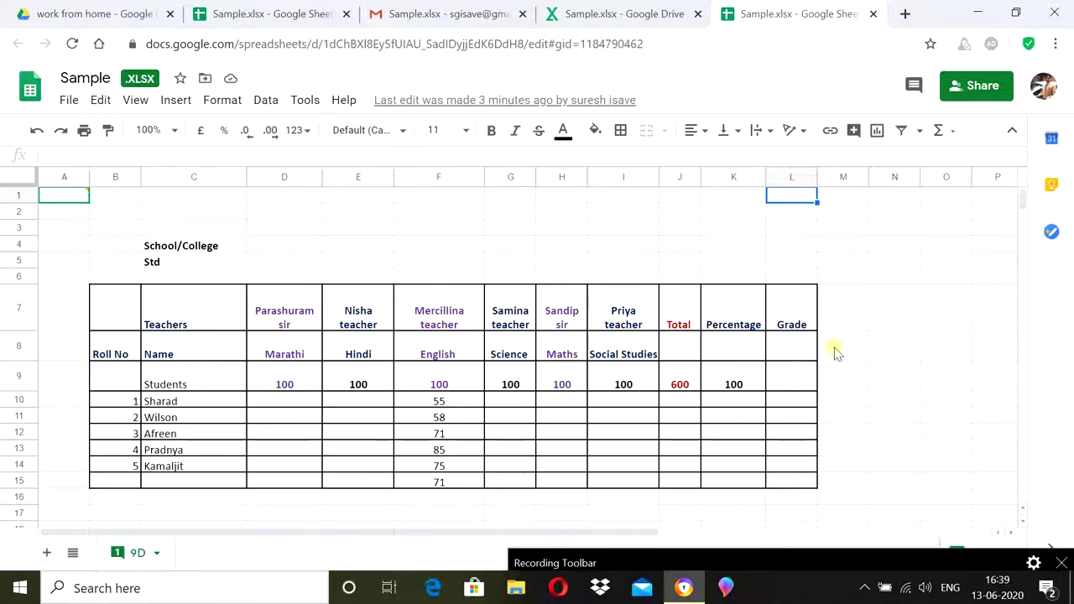
pyautogui.click(912, 86)
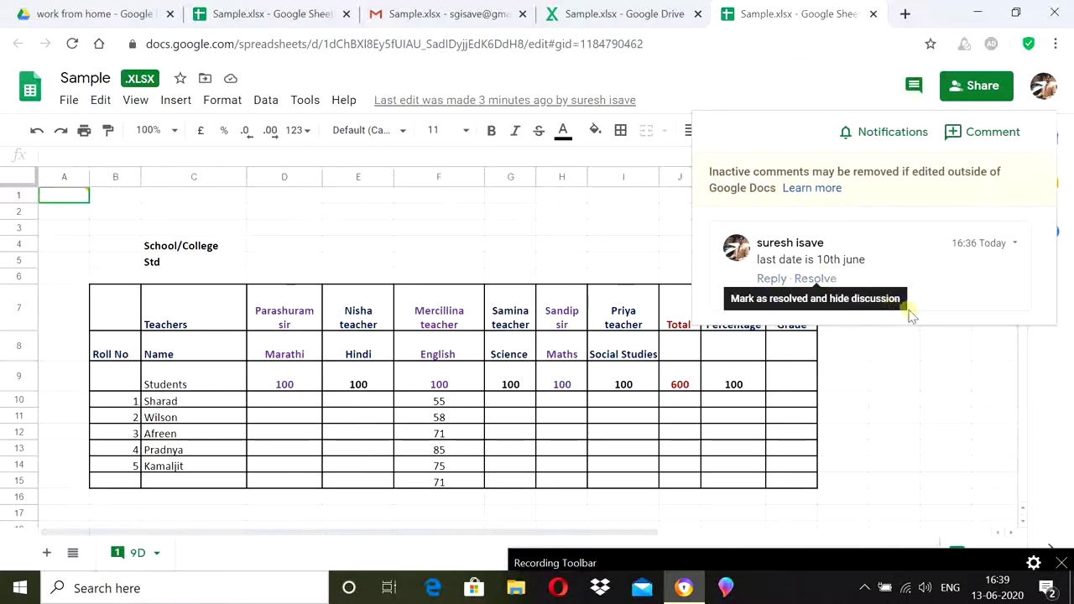
# Step: Post a comment on L1 asking all teachers to fill their marks, then select F11 and F13
pyautogui.click(962, 134)
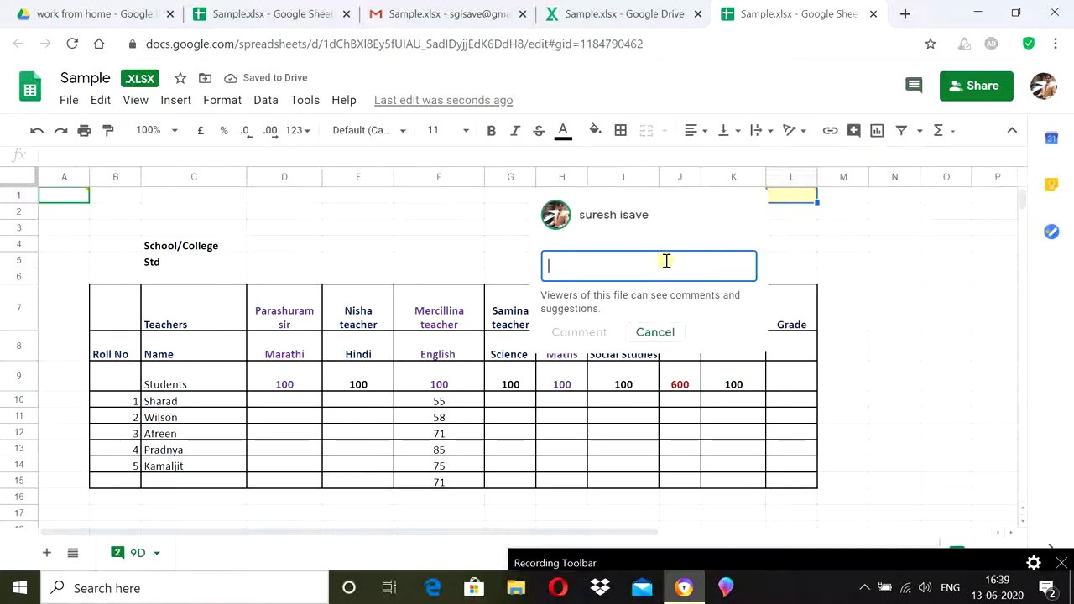
pyautogui.write('All tea')
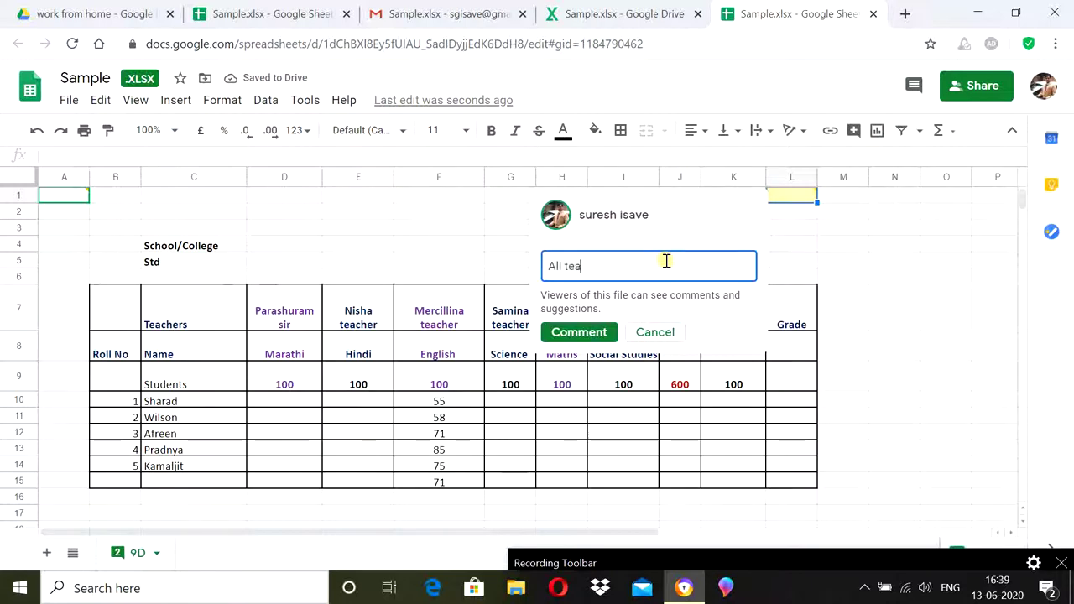
pyautogui.write('chers fi')
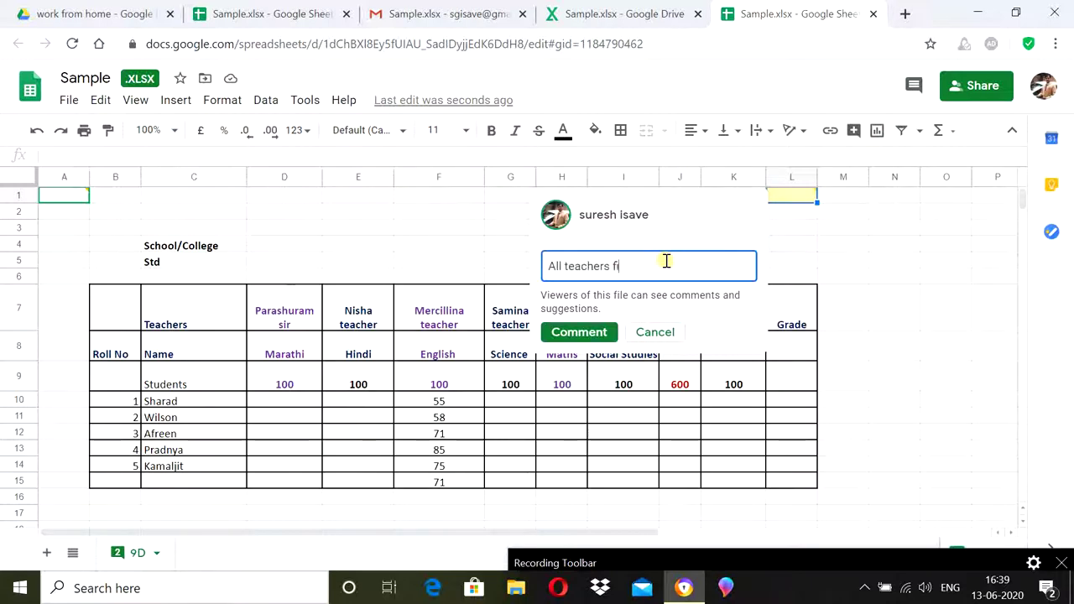
pyautogui.write('k')
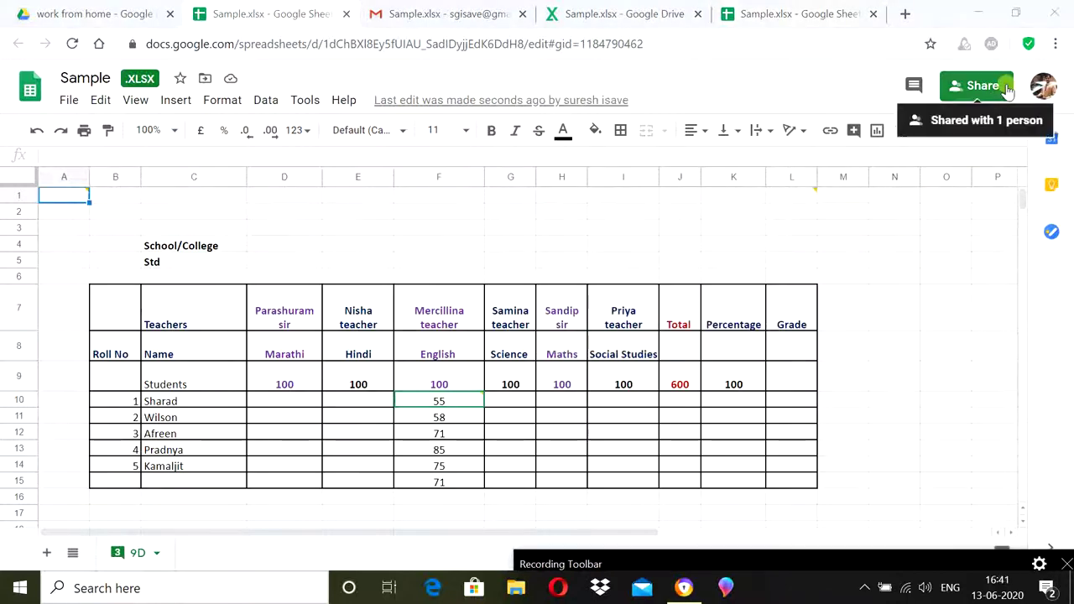
pyautogui.click(444, 422)
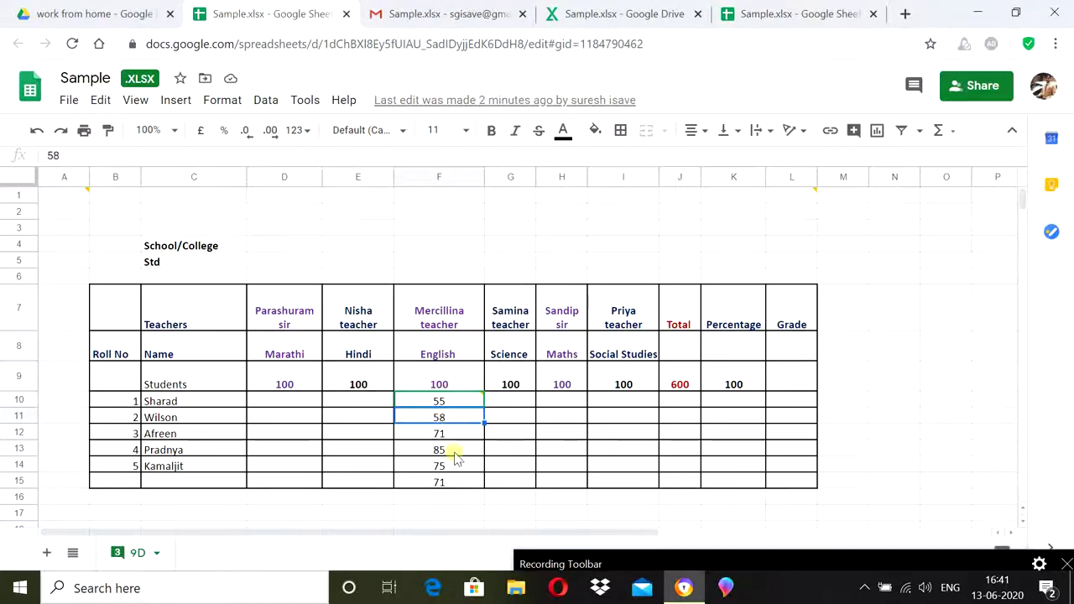
pyautogui.click(456, 451)
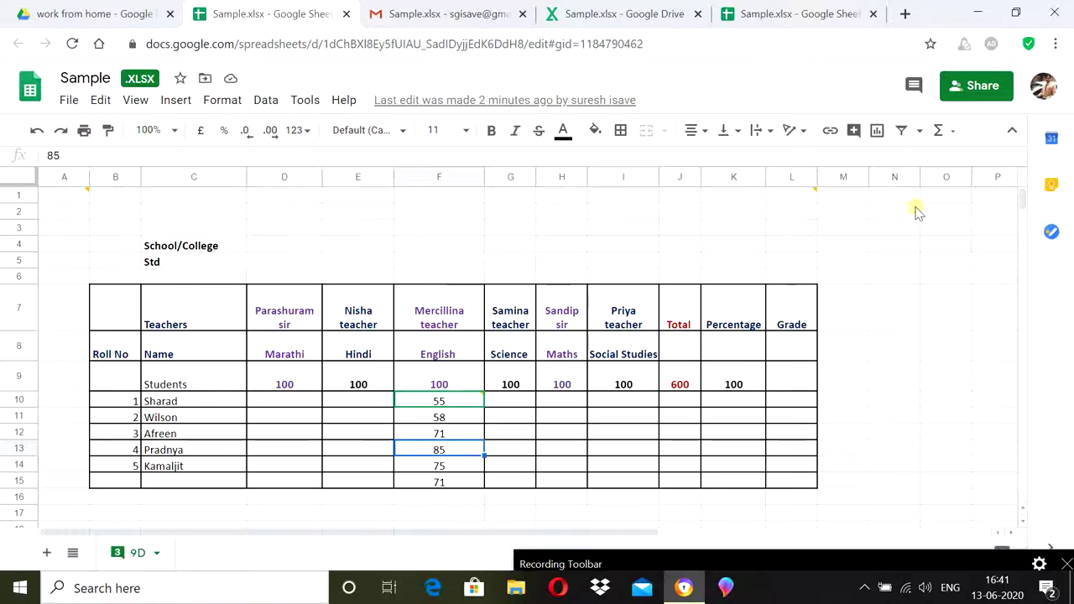
# Step: Post 'please verify marks' on F13's mark 85, correcting 'varify' to 'verify' via spell-check
pyautogui.click(913, 85)
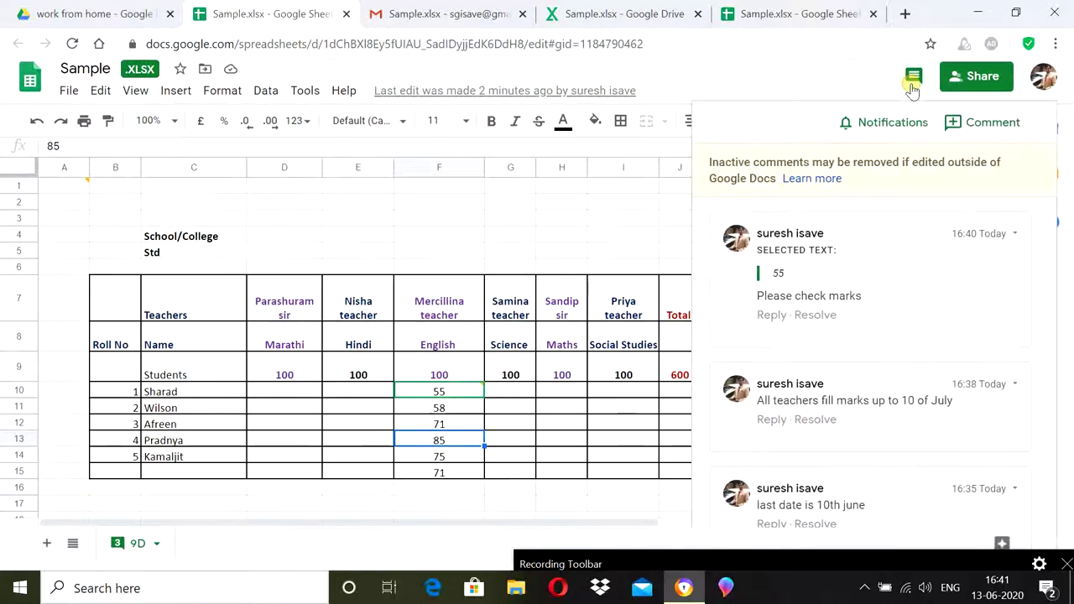
pyautogui.click(970, 124)
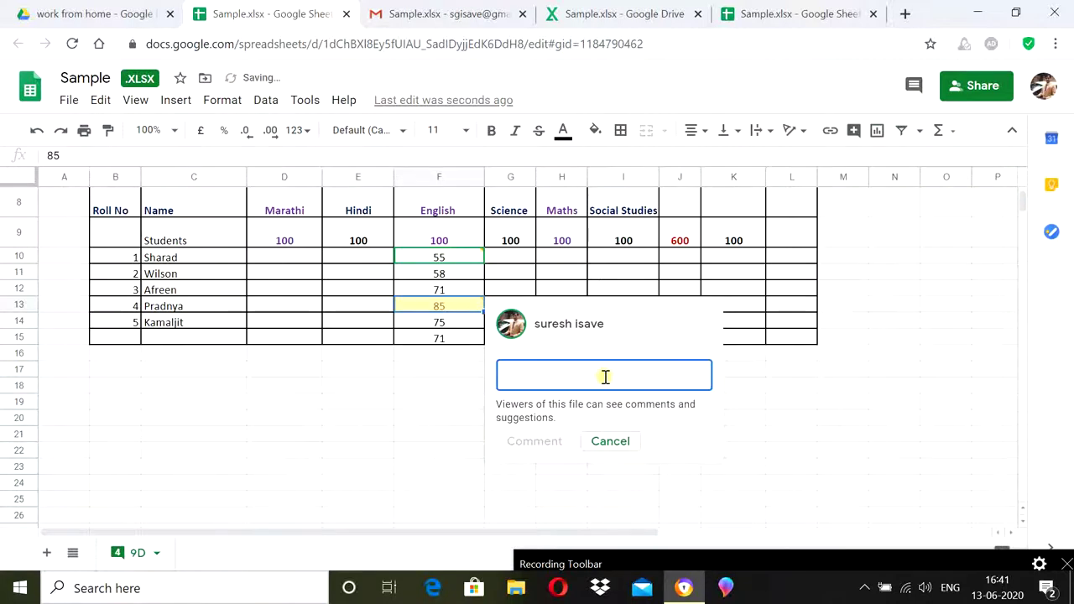
pyautogui.write('p')
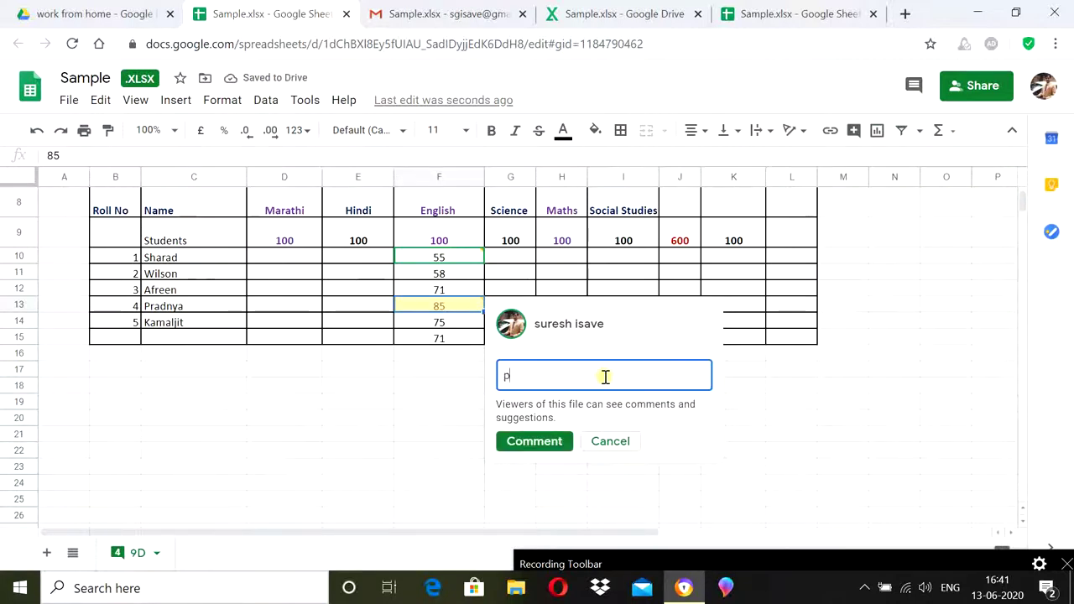
pyautogui.write('lease v')
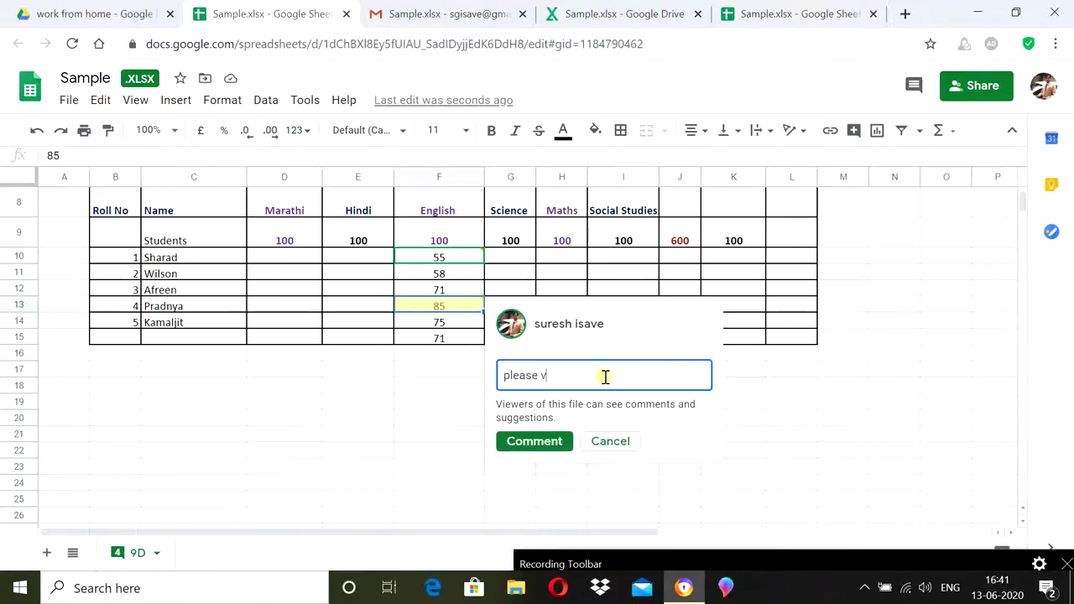
pyautogui.write('arify marks')
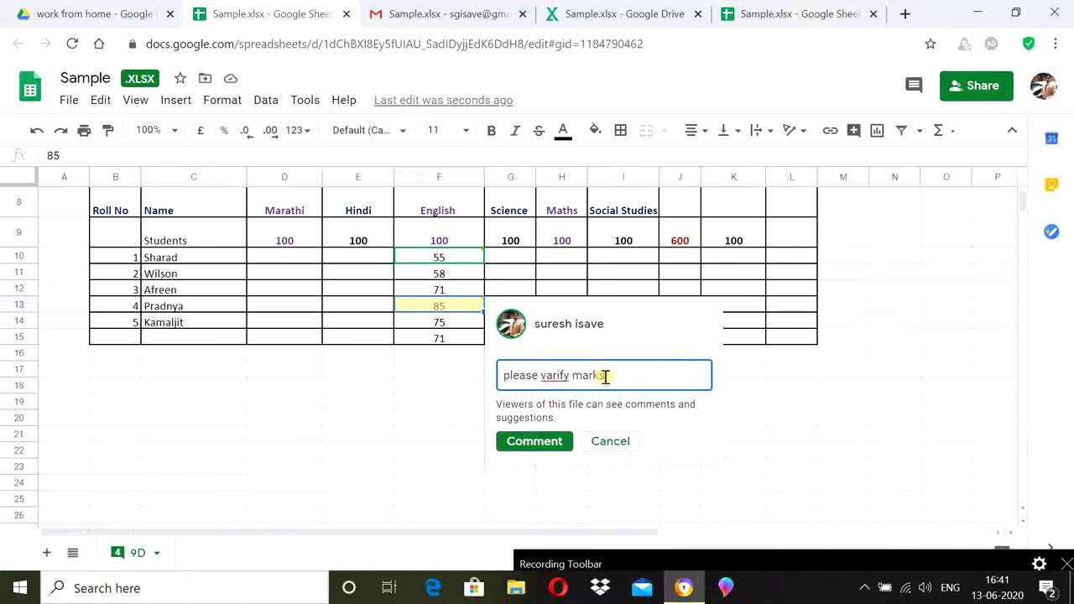
pyautogui.rightClick(554, 376)
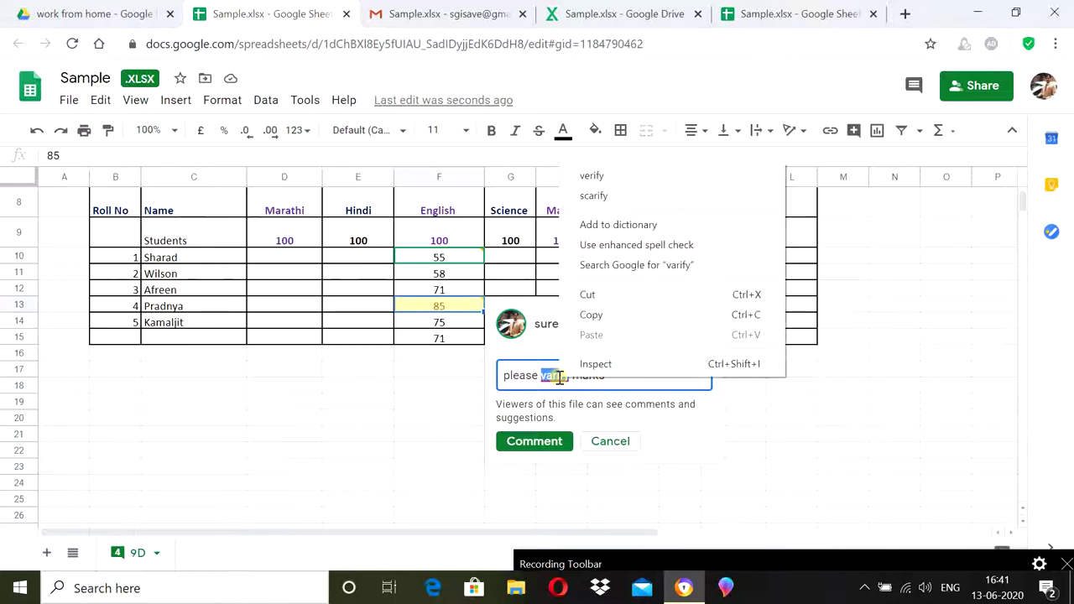
pyautogui.click(603, 175)
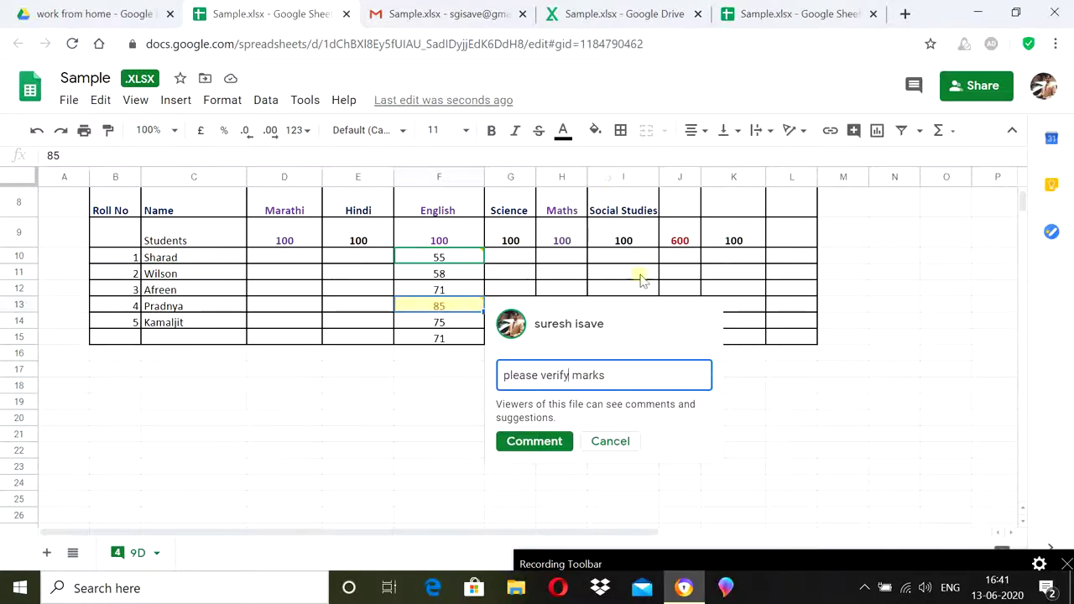
pyautogui.click(550, 443)
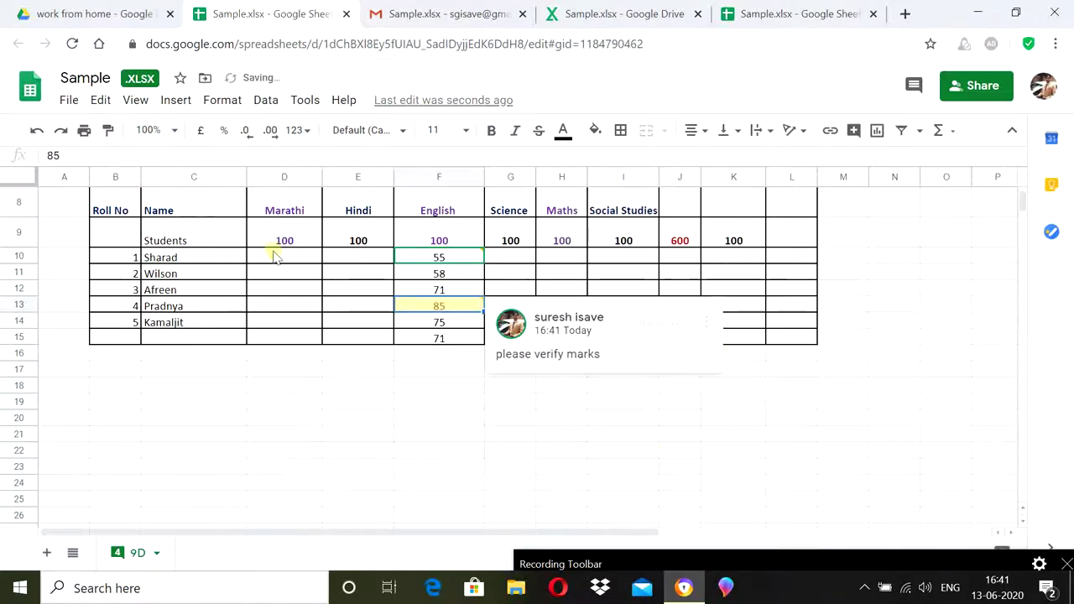
pyautogui.scroll(3, 281, 250)
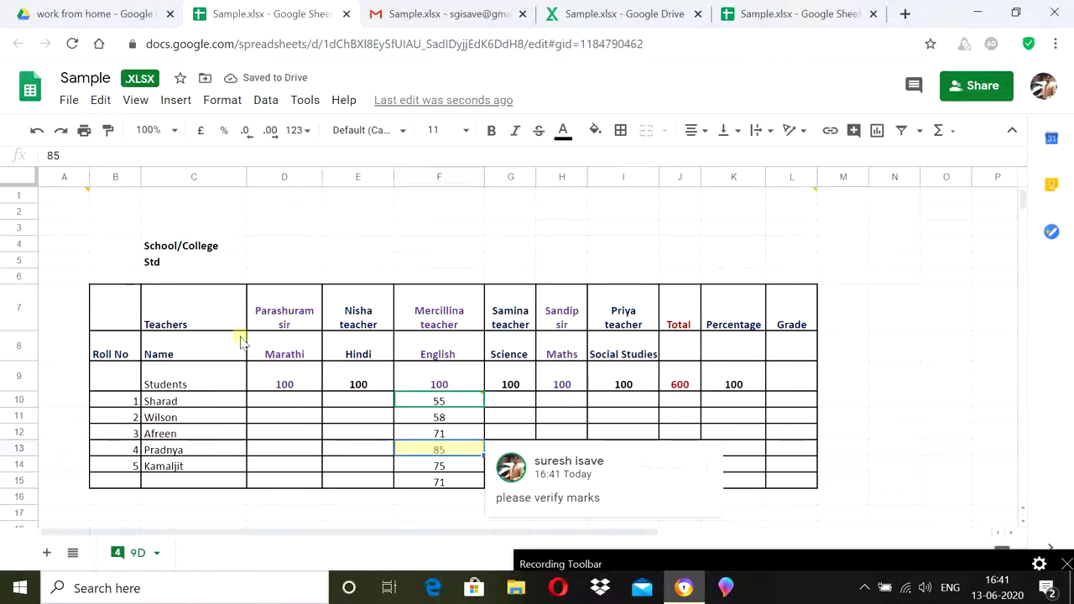
# Step: Select cell D6, just above the Marathi teacher's Parashuram sir header
pyautogui.click(293, 317)
pyautogui.rightClick(293, 317)
pyautogui.click(591, 259)
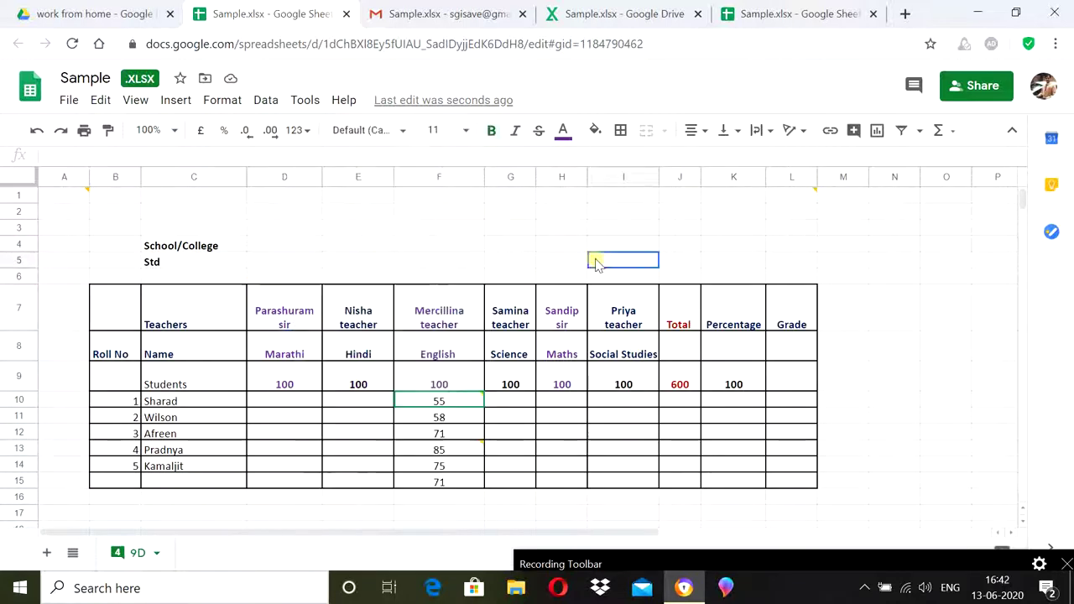
pyautogui.click(292, 309)
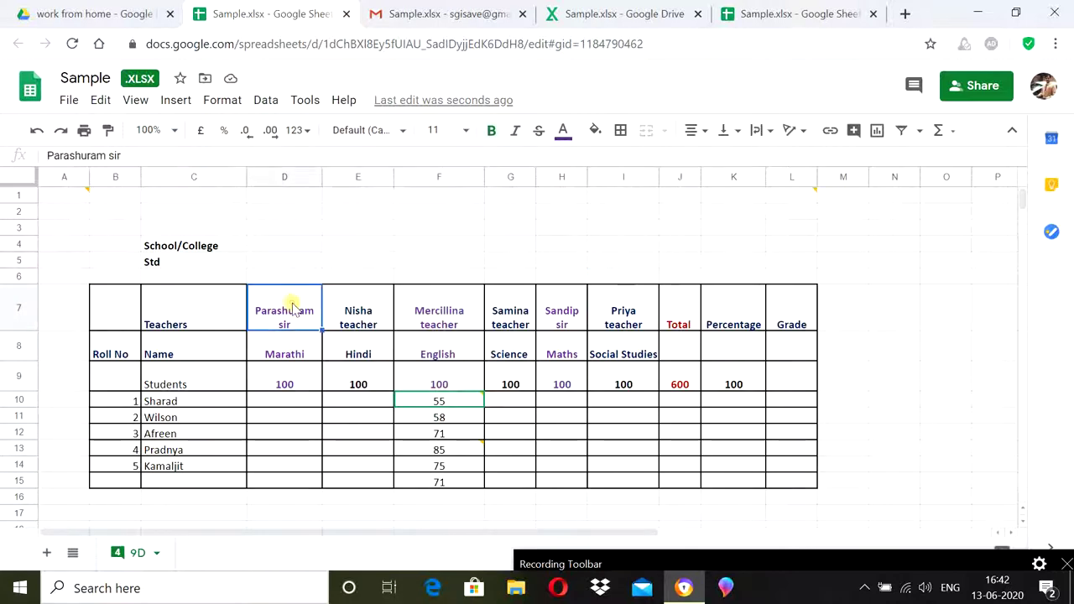
pyautogui.click(312, 265)
pyautogui.click(312, 280)
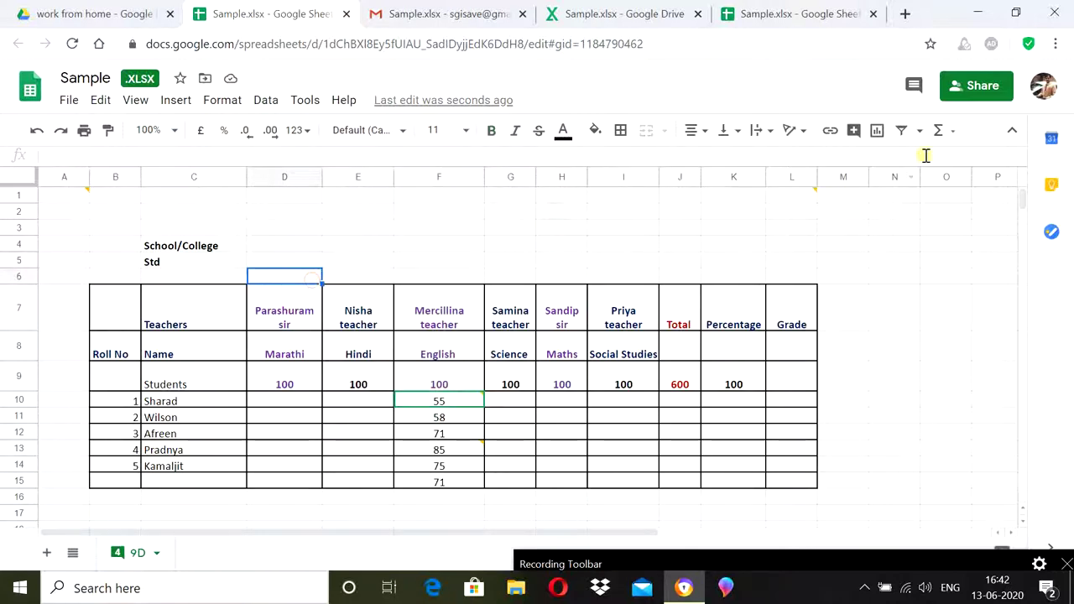
# Step: Post the comment 'fill marks today' on D6 from the comment history panel
pyautogui.click(914, 85)
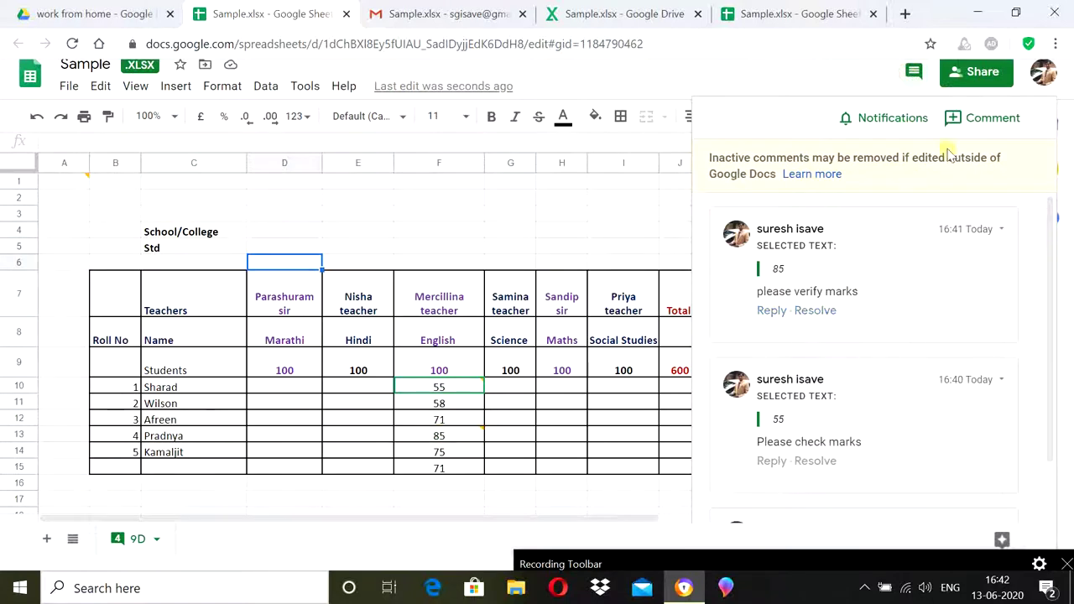
pyautogui.click(955, 117)
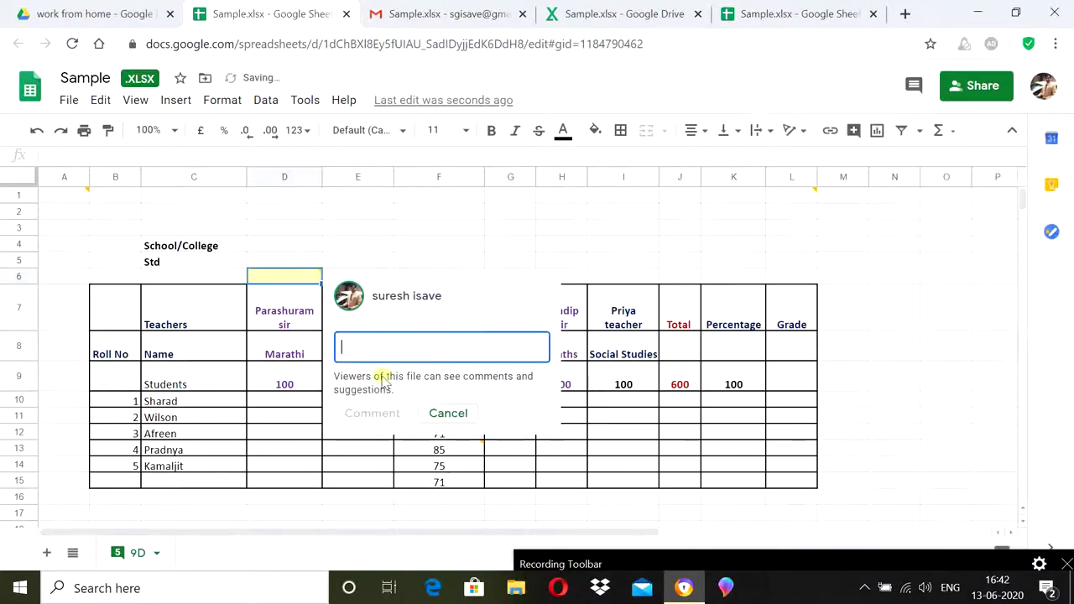
pyautogui.write('fi')
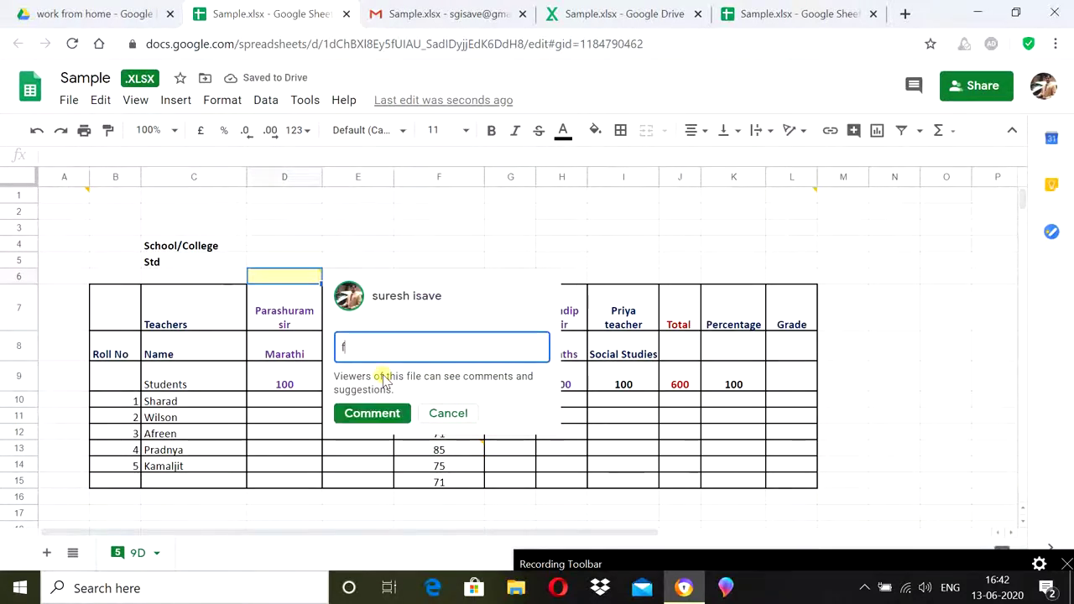
pyautogui.write('ll ma')
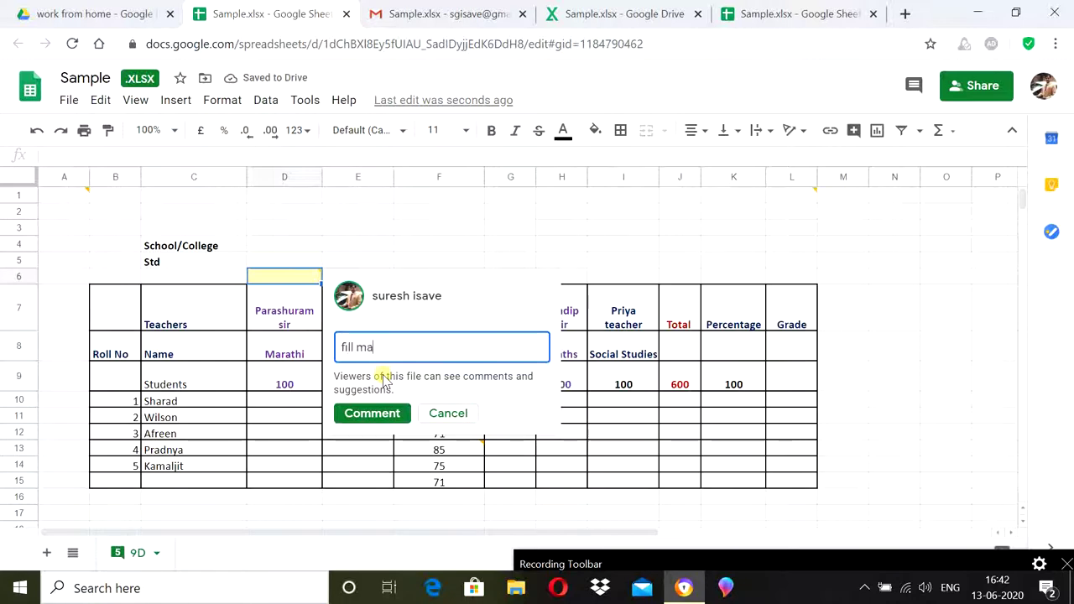
pyautogui.write('kr')
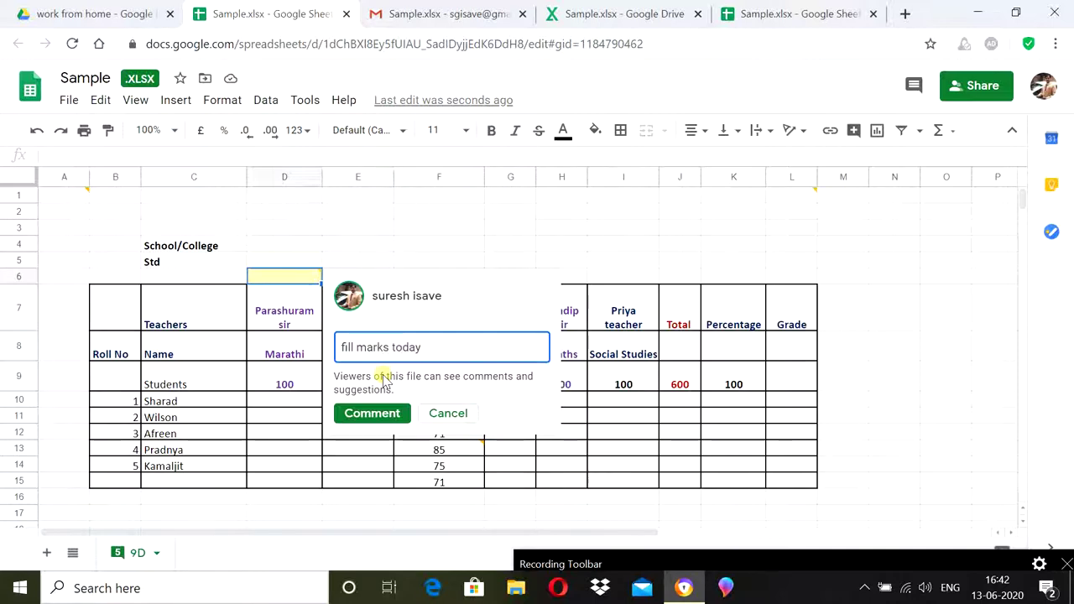
pyautogui.click(369, 413)
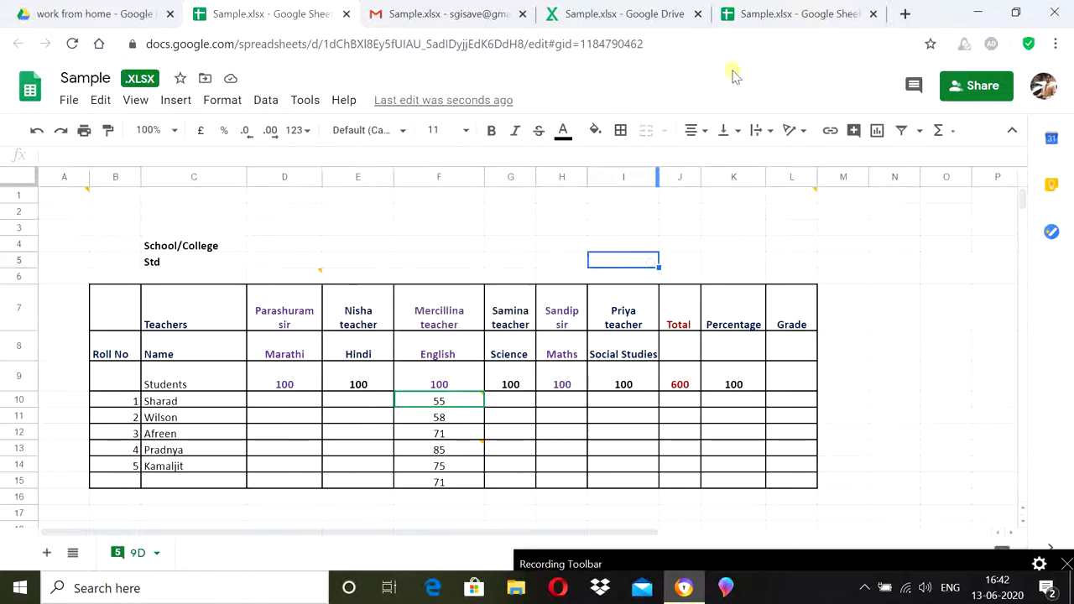
# Step: Return to the Sample sheet tab and read the 'please verify marks' comment on F13
pyautogui.click(760, 16)
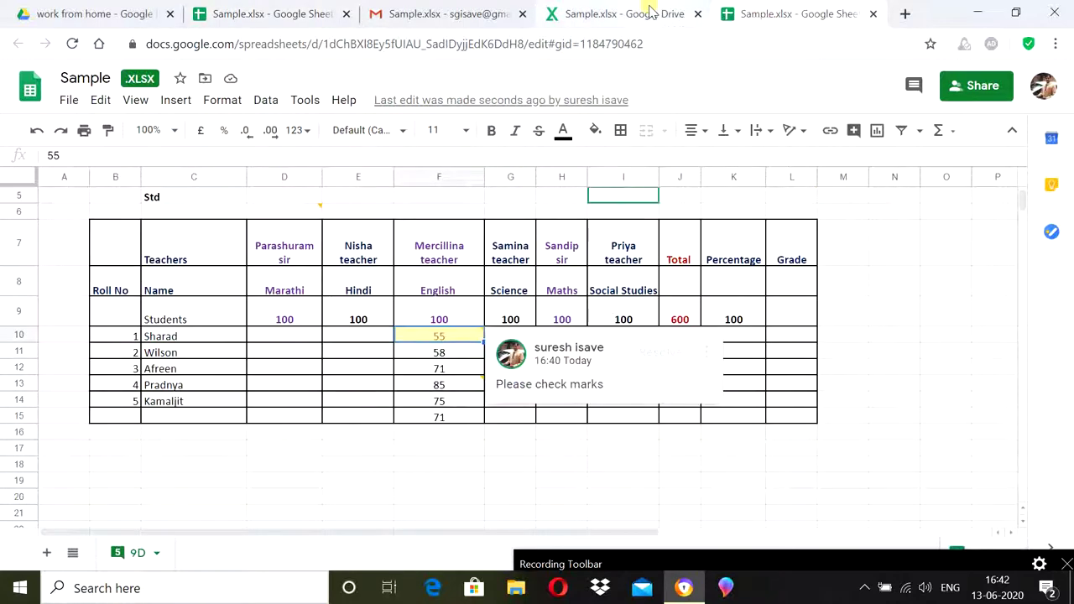
pyautogui.click(651, 12)
pyautogui.click(779, 13)
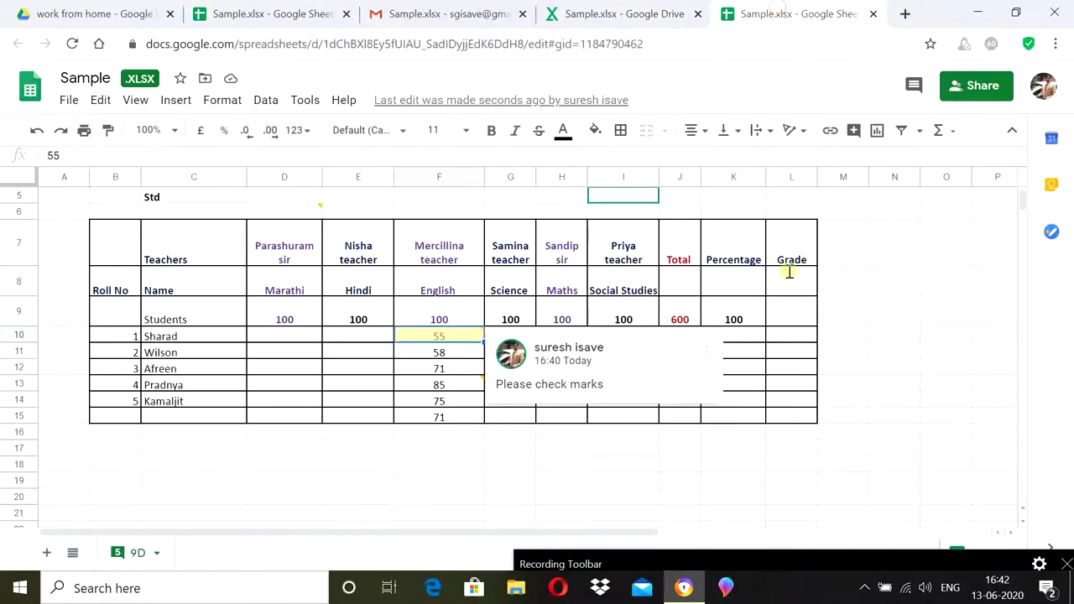
pyautogui.click(735, 388)
pyautogui.click(445, 388)
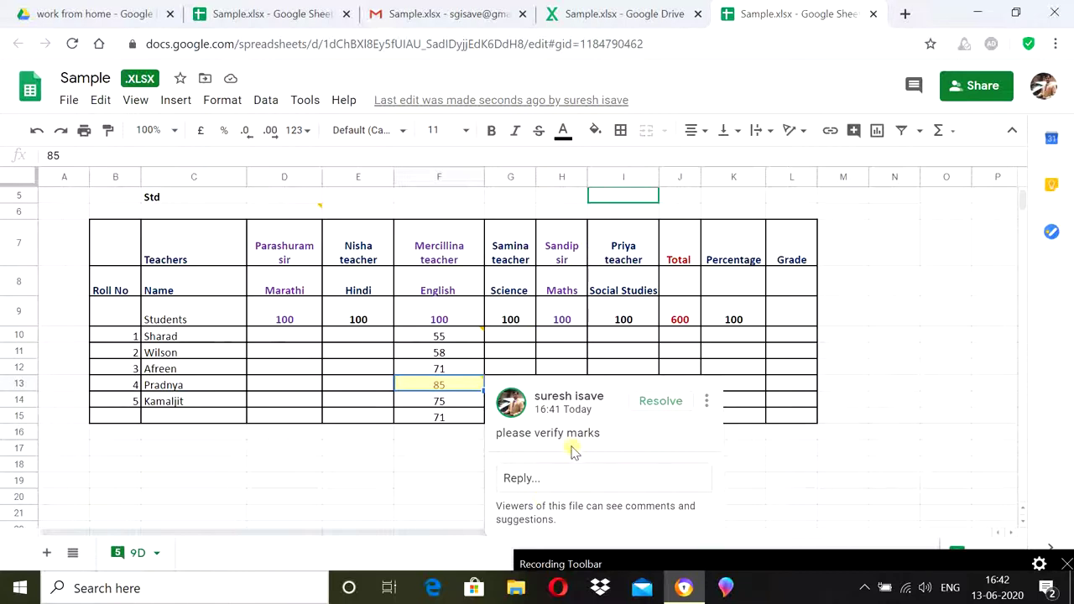
# Step: Read the 'fill marks today' comment on D6 and the comment on Sharad's F10 mark
pyautogui.click(295, 213)
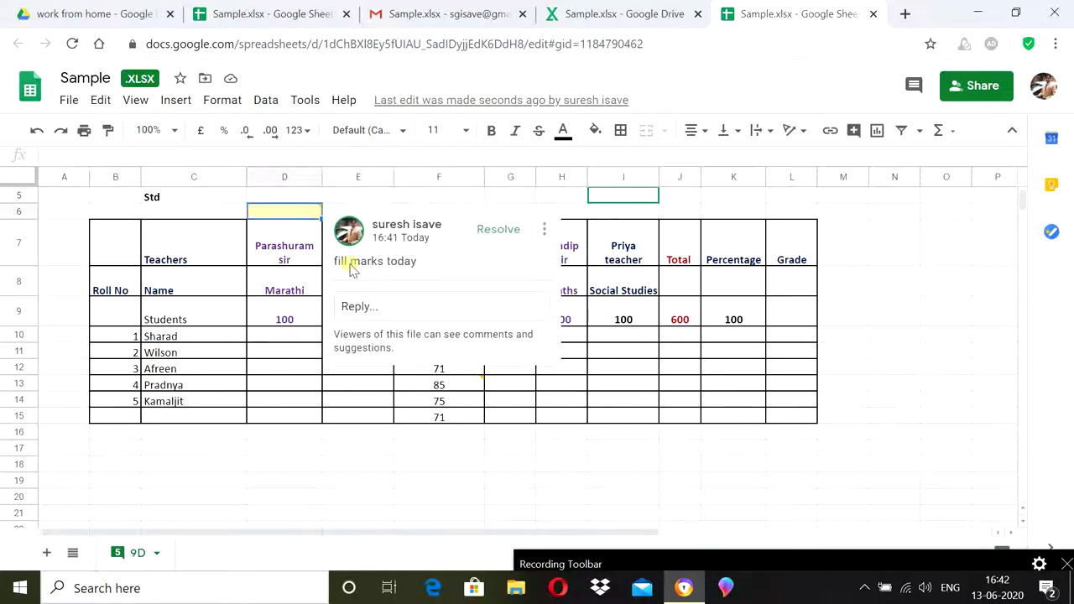
pyautogui.click(689, 285)
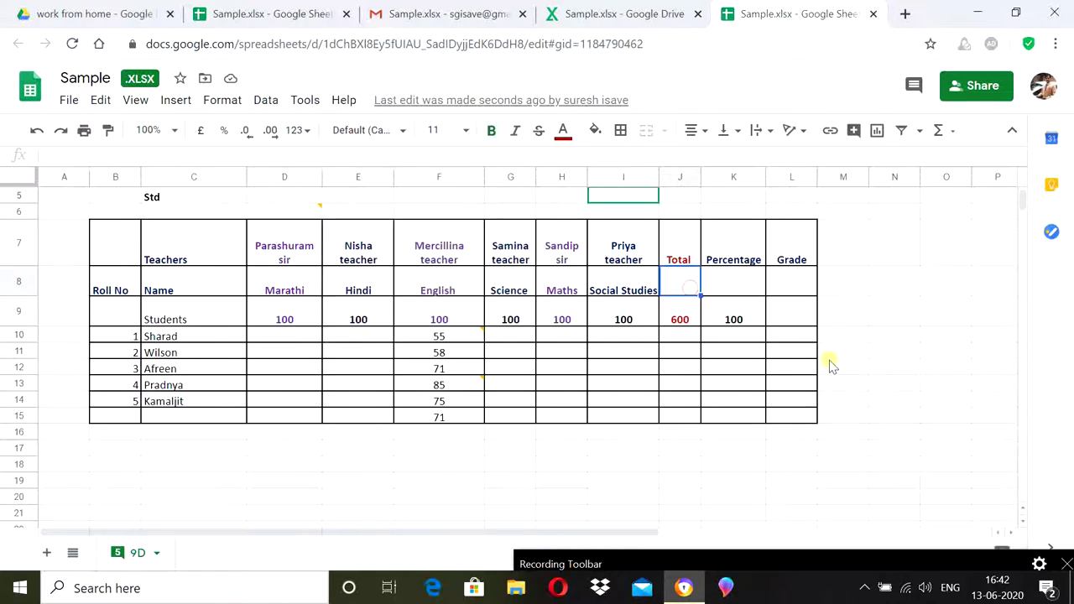
pyautogui.click(311, 336)
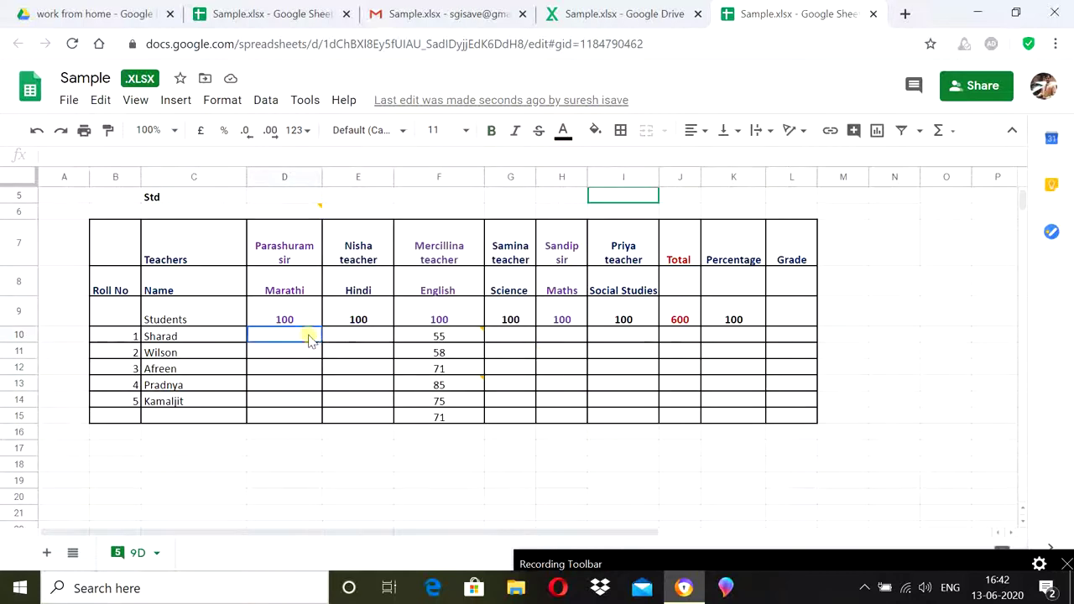
pyautogui.click(431, 369)
pyautogui.click(449, 334)
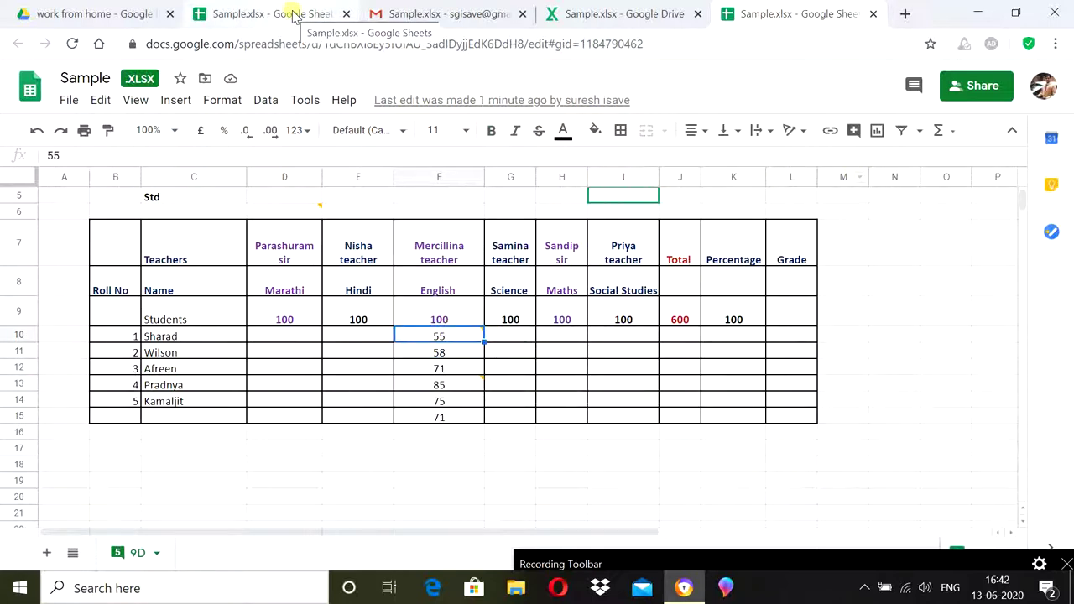
pyautogui.click(976, 85)
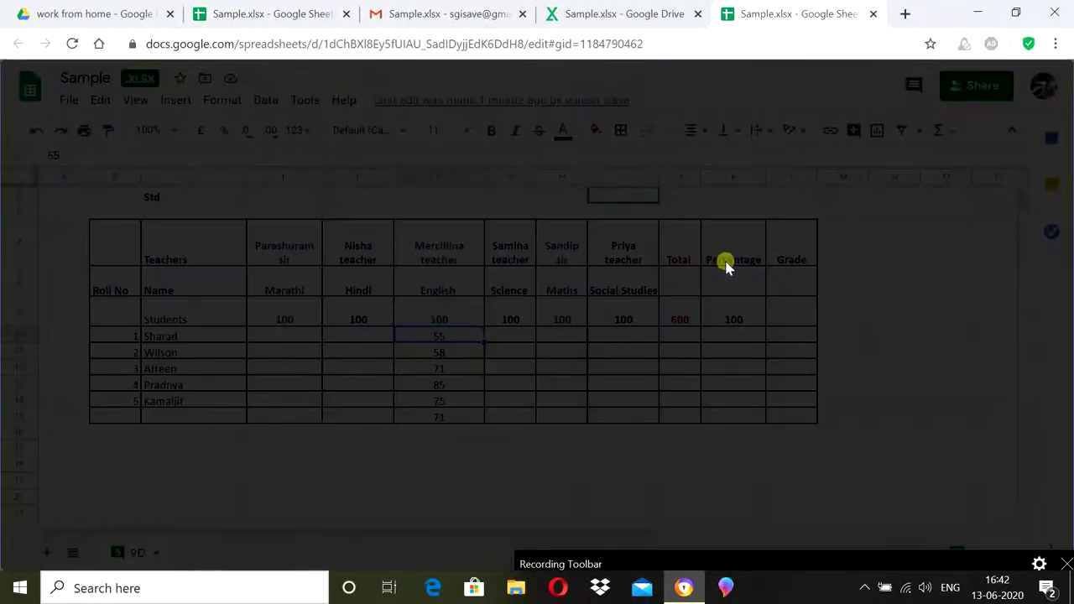
pyautogui.click(775, 167)
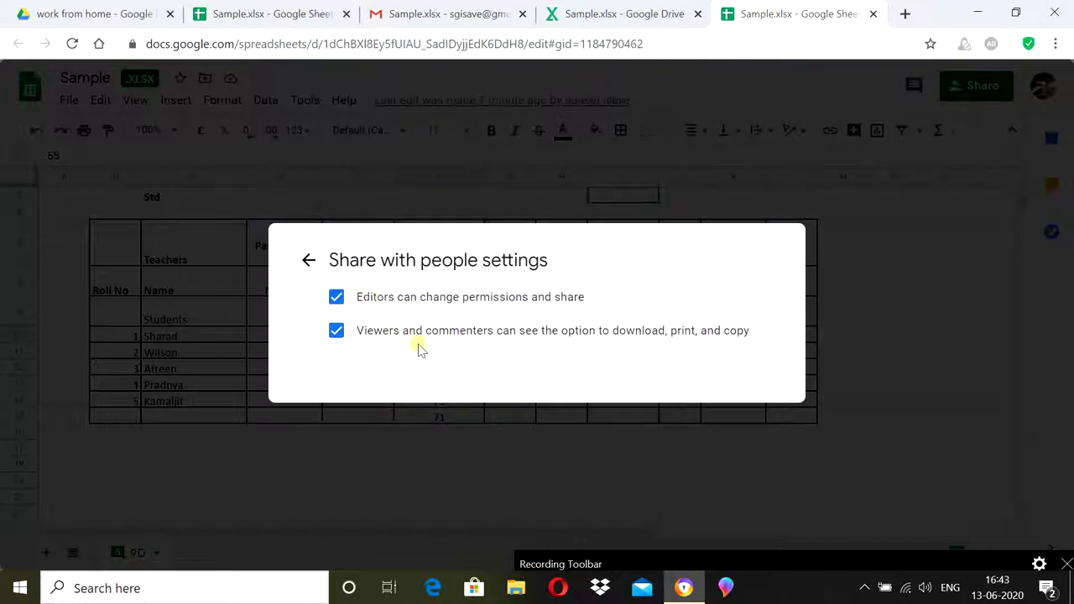
pyautogui.click(309, 261)
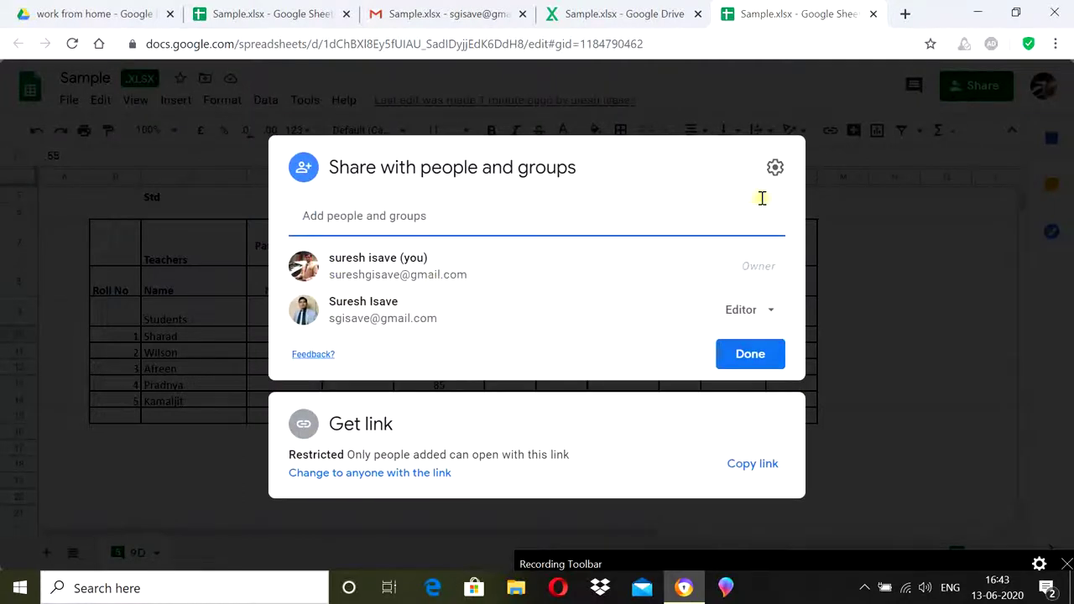
pyautogui.click(918, 187)
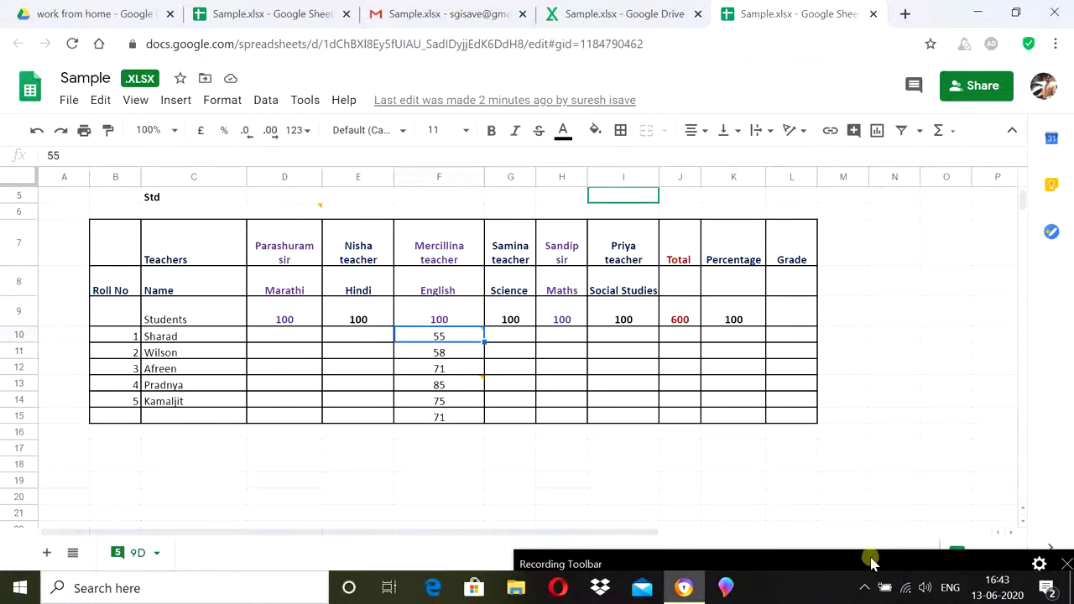
pyautogui.moveTo(872, 564); pyautogui.dragTo(826, 401)
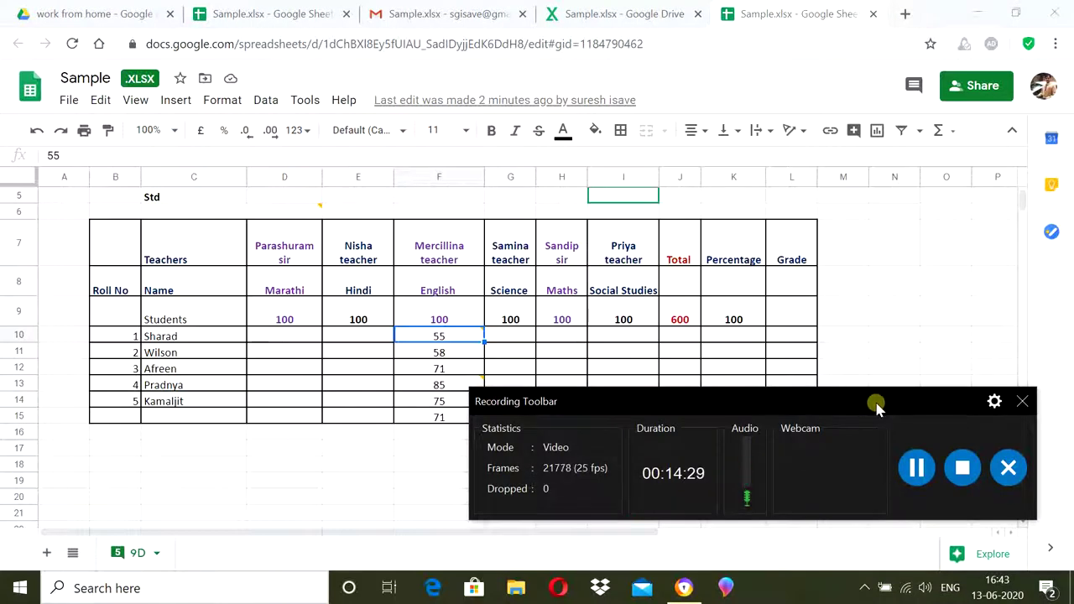
pyautogui.moveTo(875, 406); pyautogui.dragTo(877, 445)
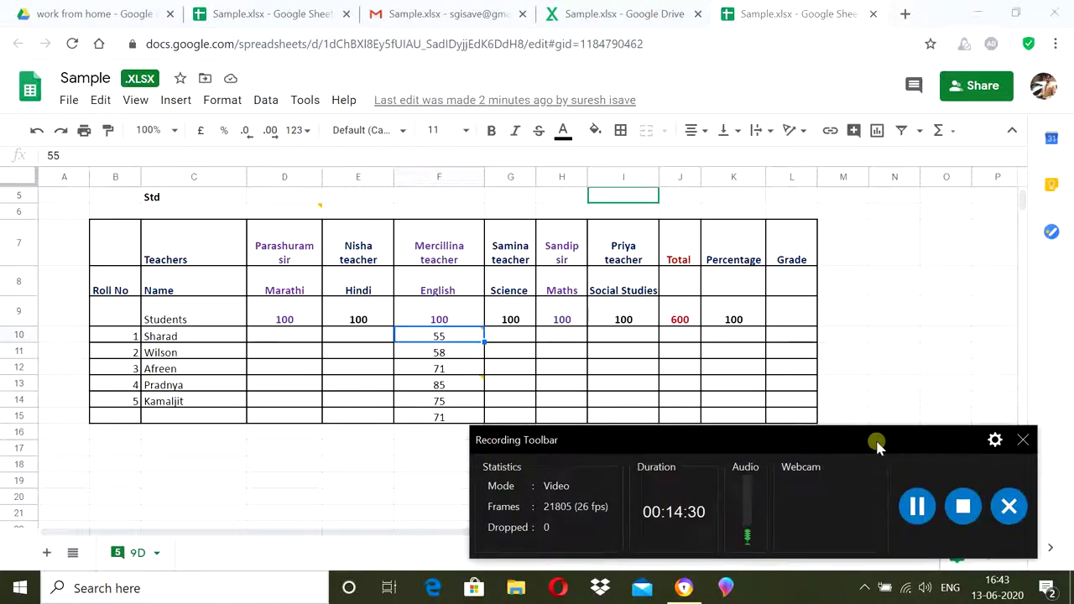
pyautogui.click(963, 509)
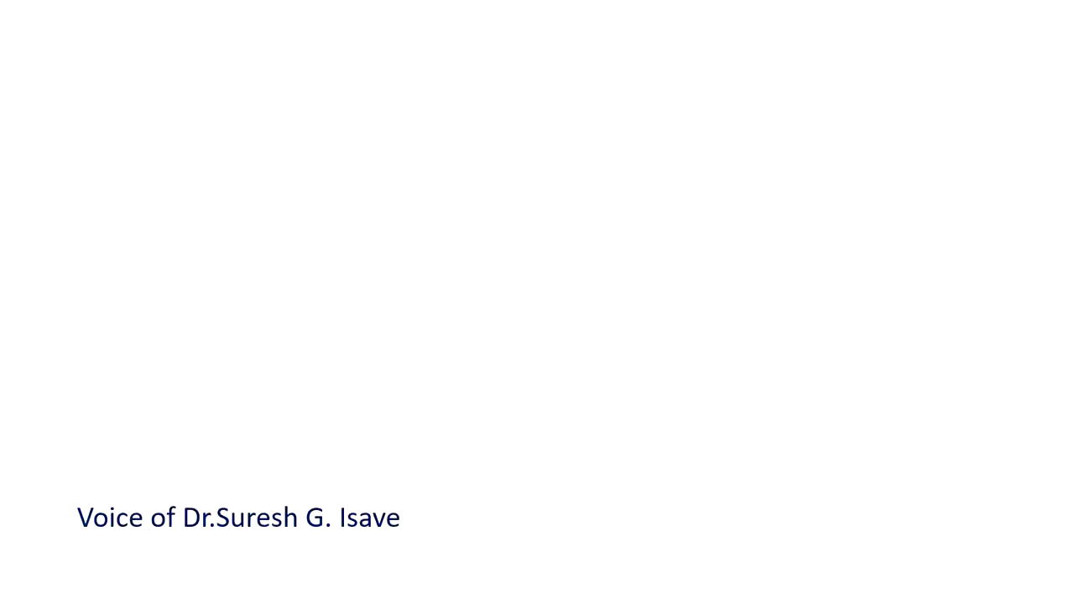